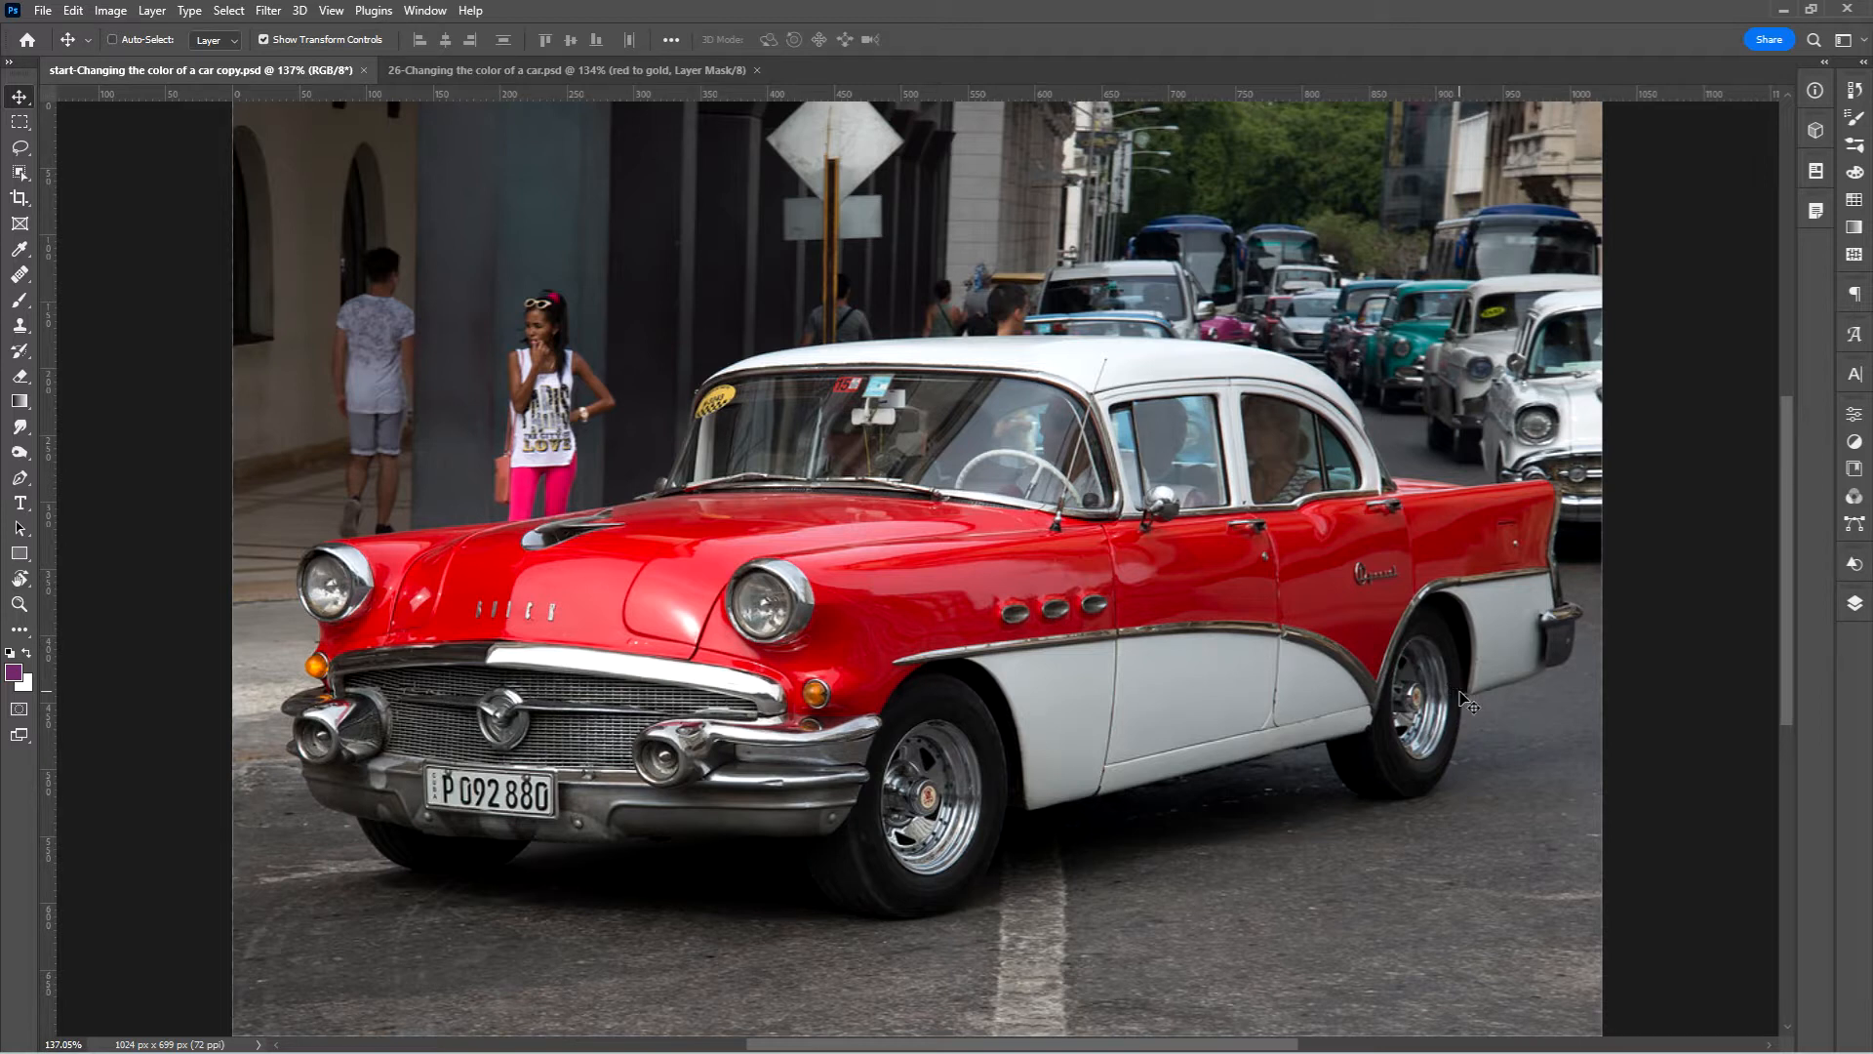
Add a Hue/Saturation adjustment layer above the Background layer
left_click(1856, 605)
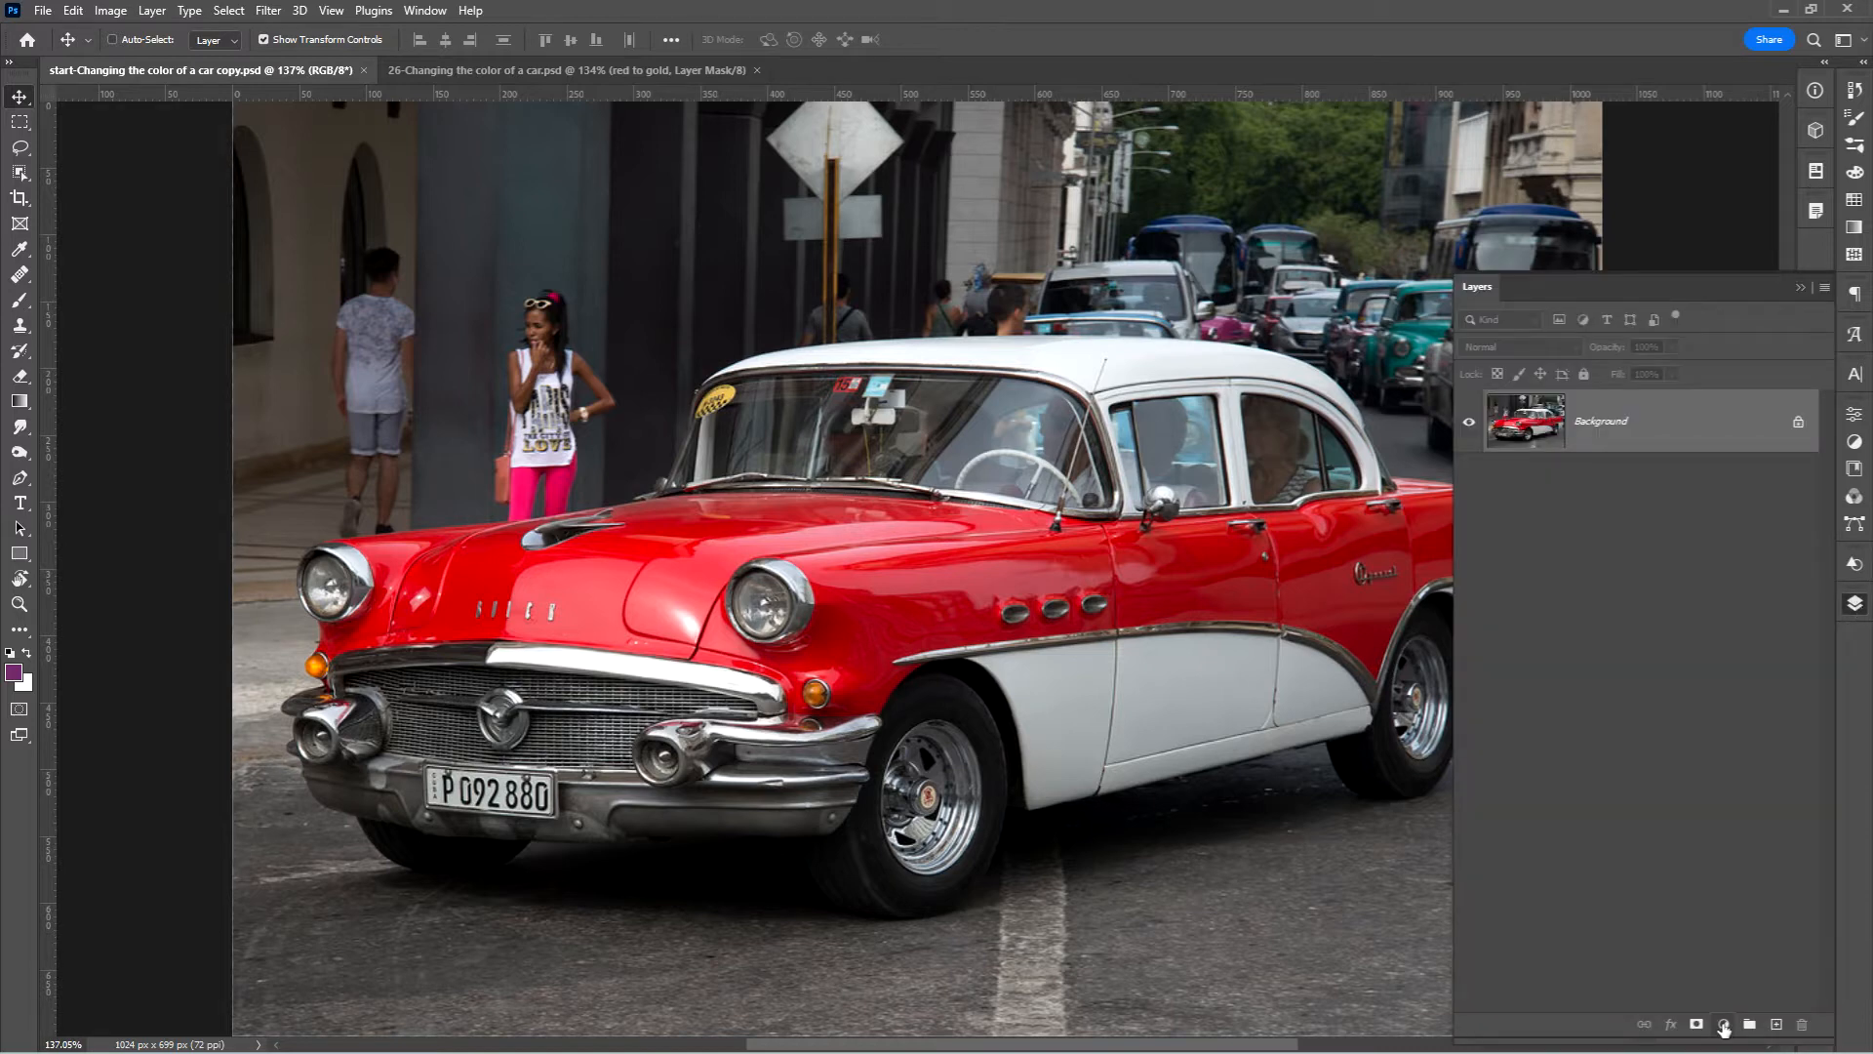
left_click(1724, 1024)
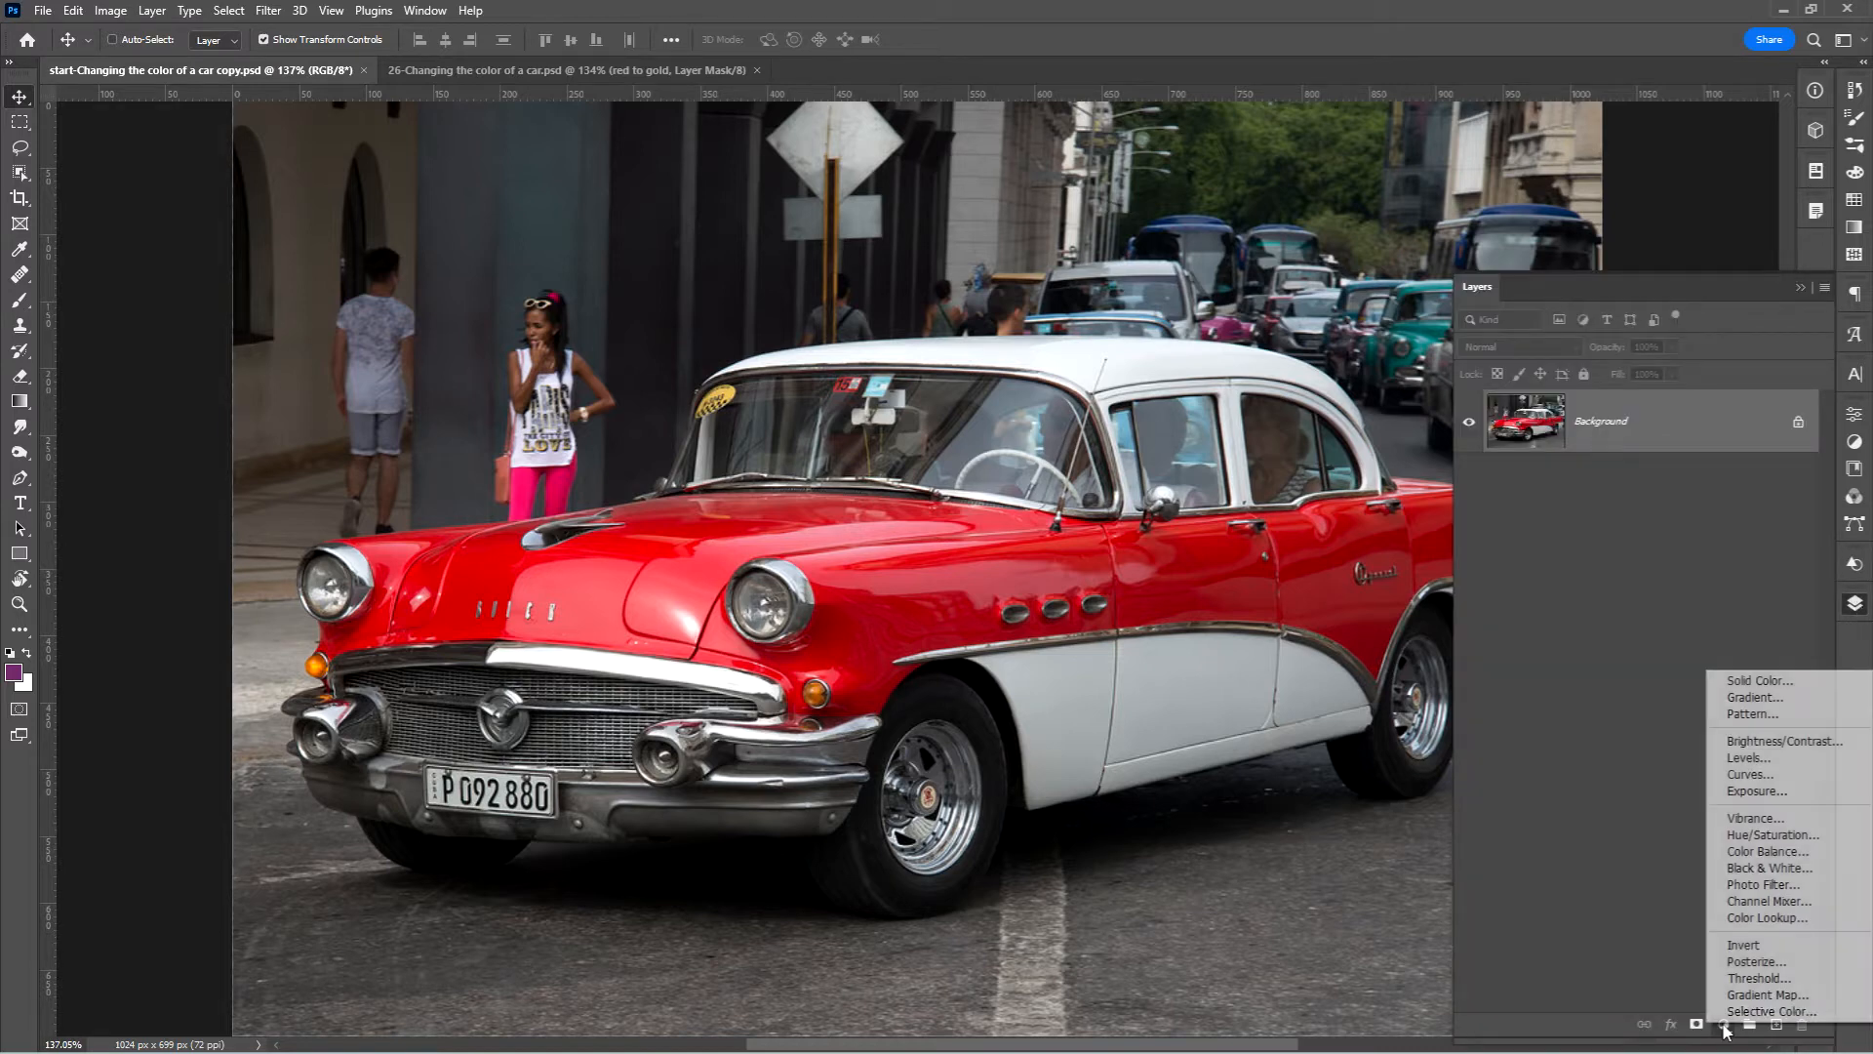
left_click(1838, 843)
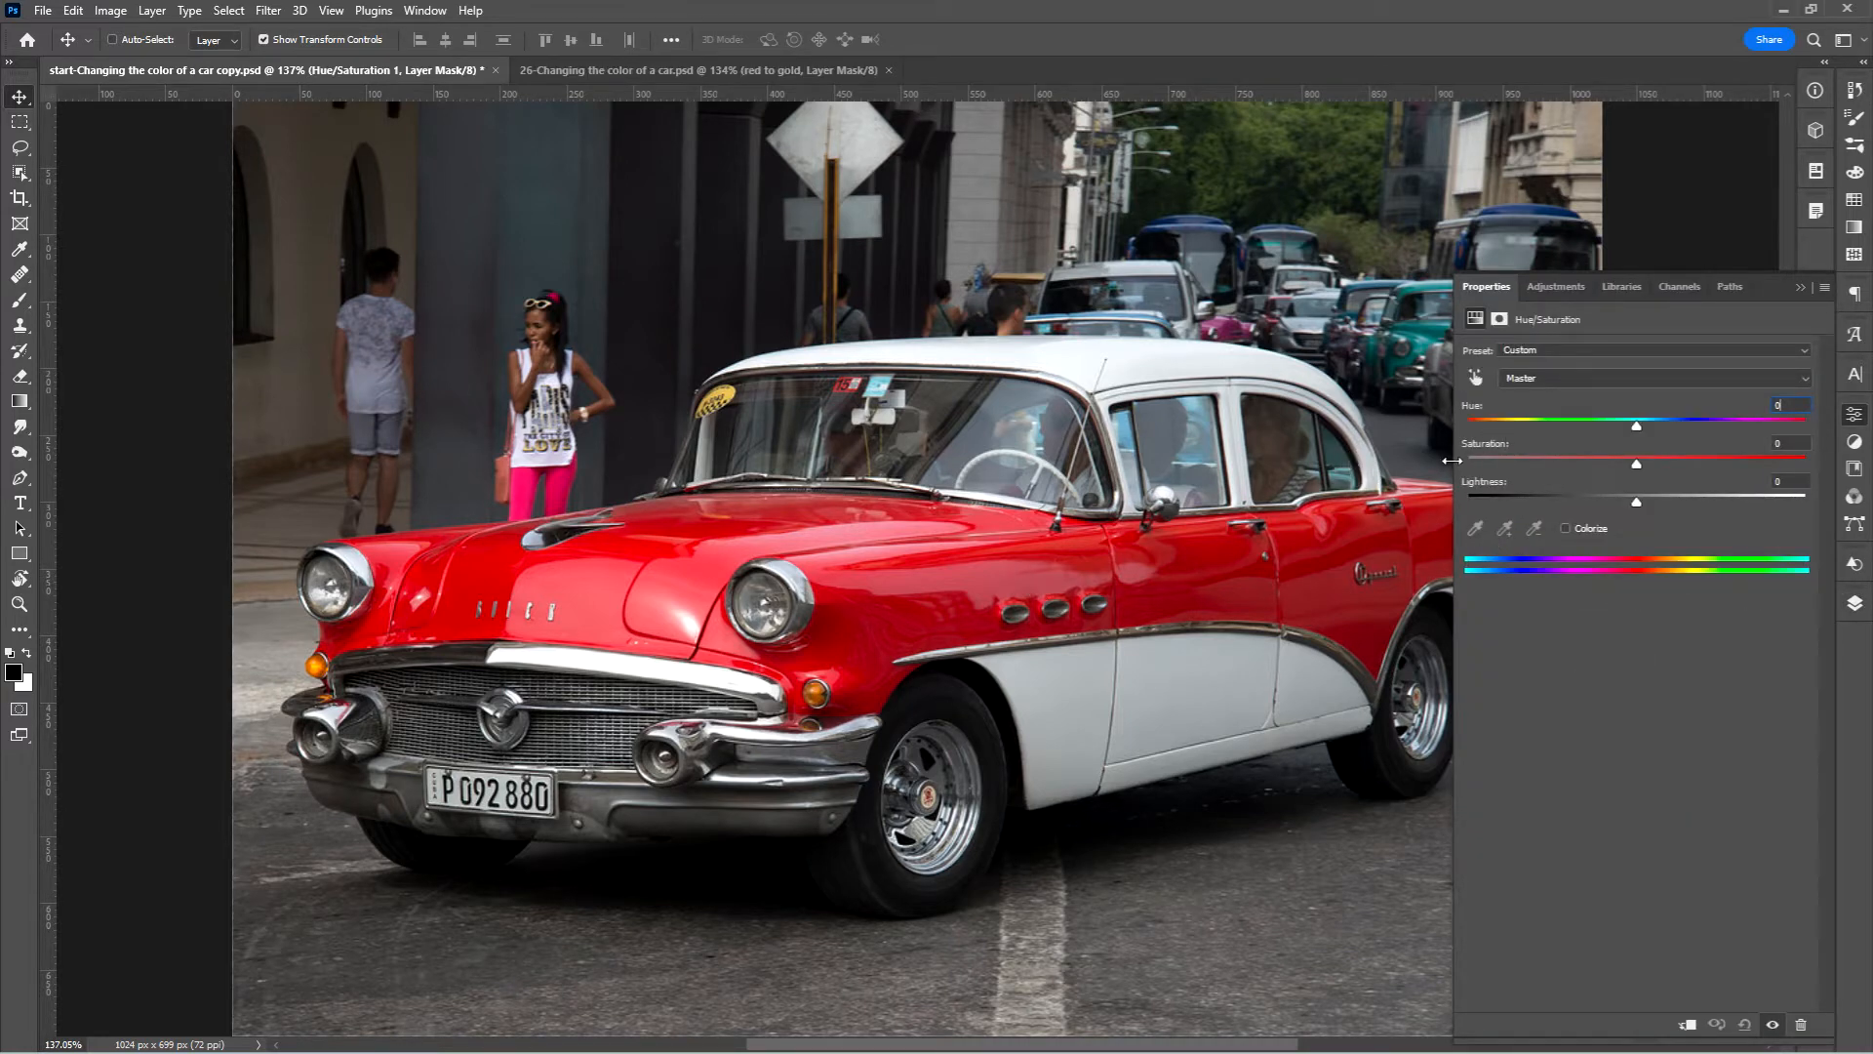
Try shifting the master hue to +30, and reset it to 0
left_click_drag(1637, 427, 1688, 423)
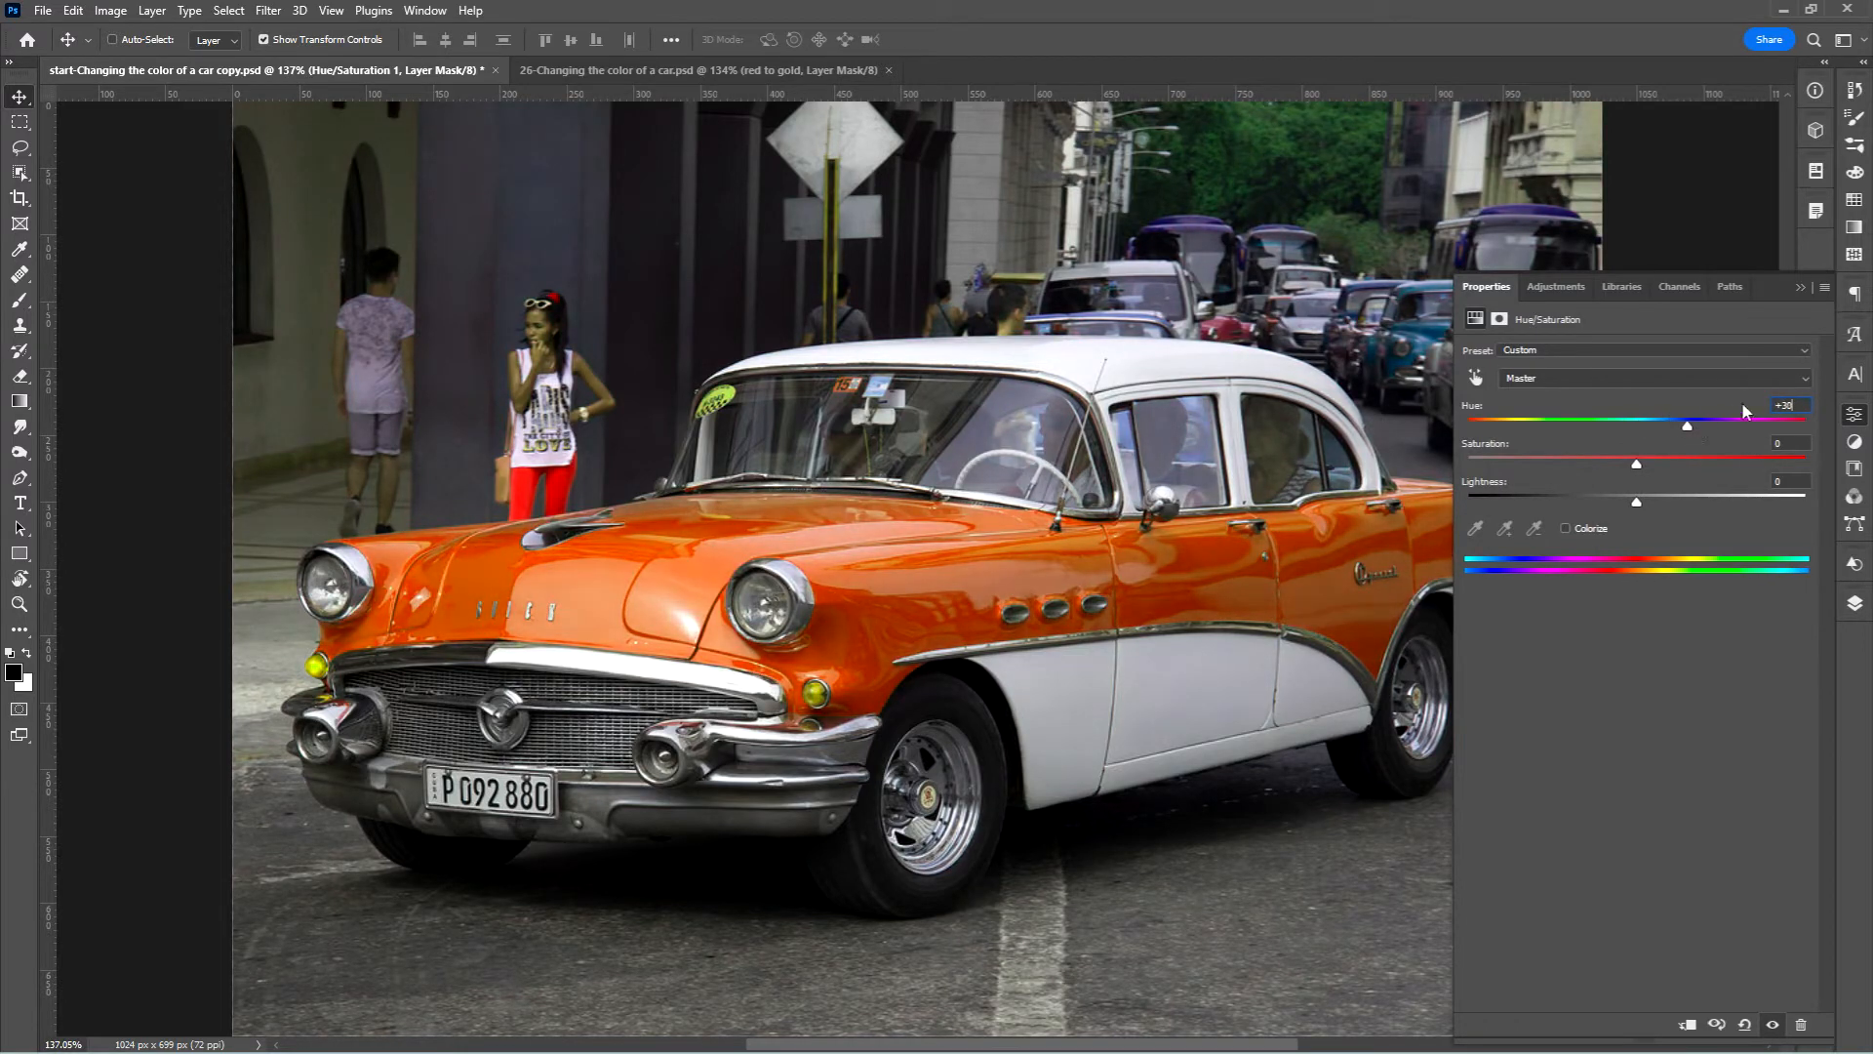
left_click_drag(1799, 408, 1716, 375)
type("0")
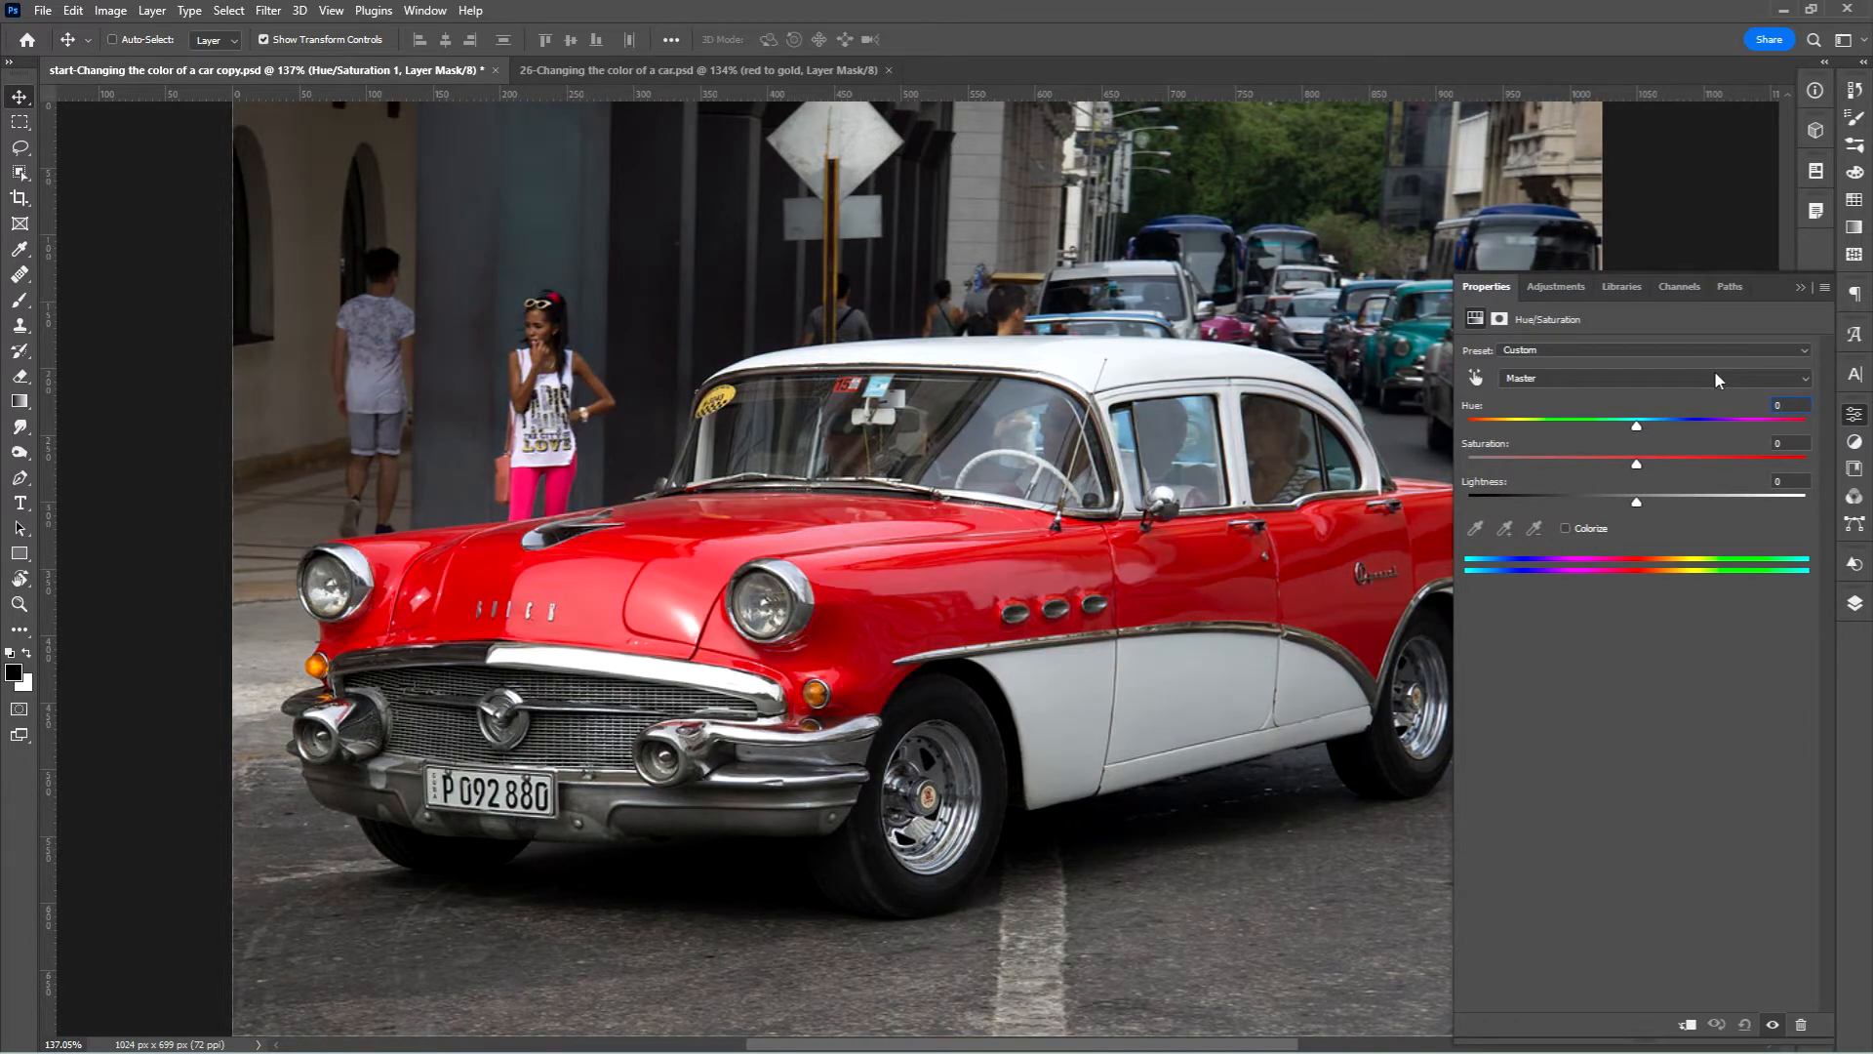
Target the car's red paint with the on-image adjustment, set the Reds hue to +45, and extend the color range's lower falloff to 274°
left_click(1476, 379)
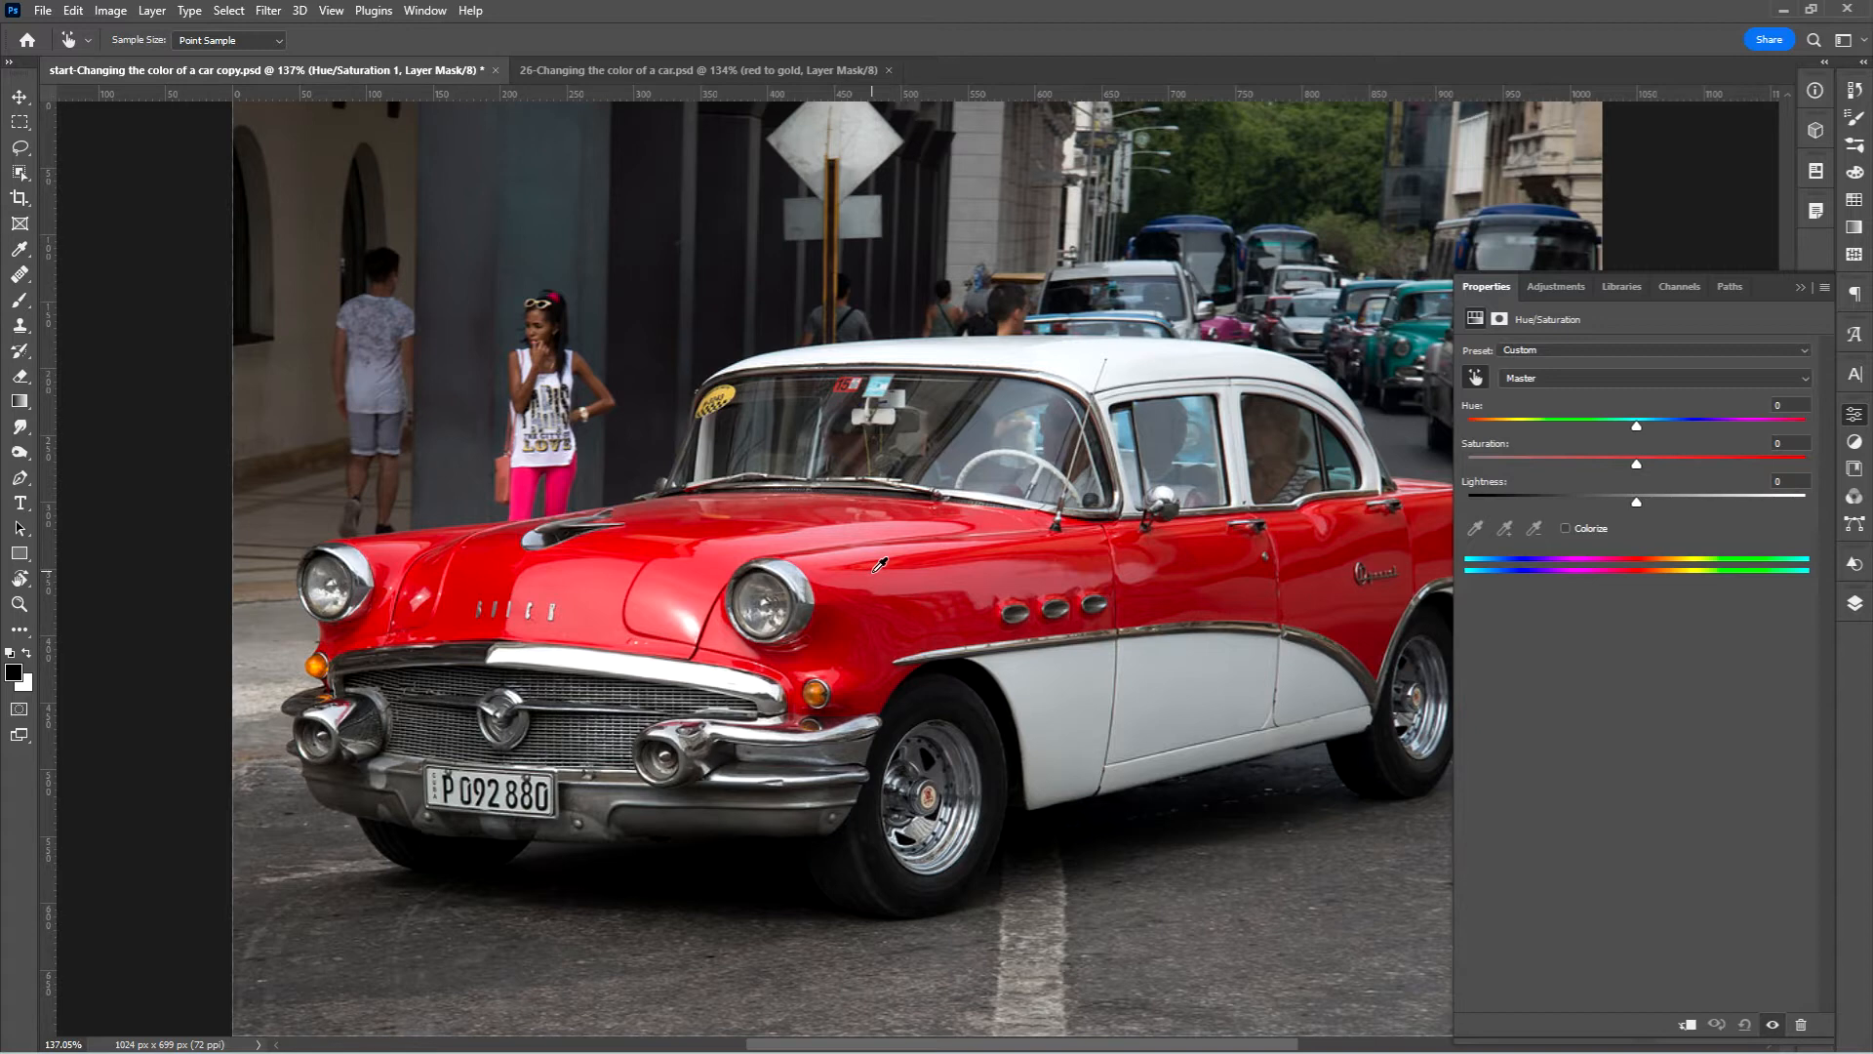
mouse_move(879, 564)
left_mouse_down()
mouse_move(976, 572)
mouse_move(913, 575)
left_mouse_up()
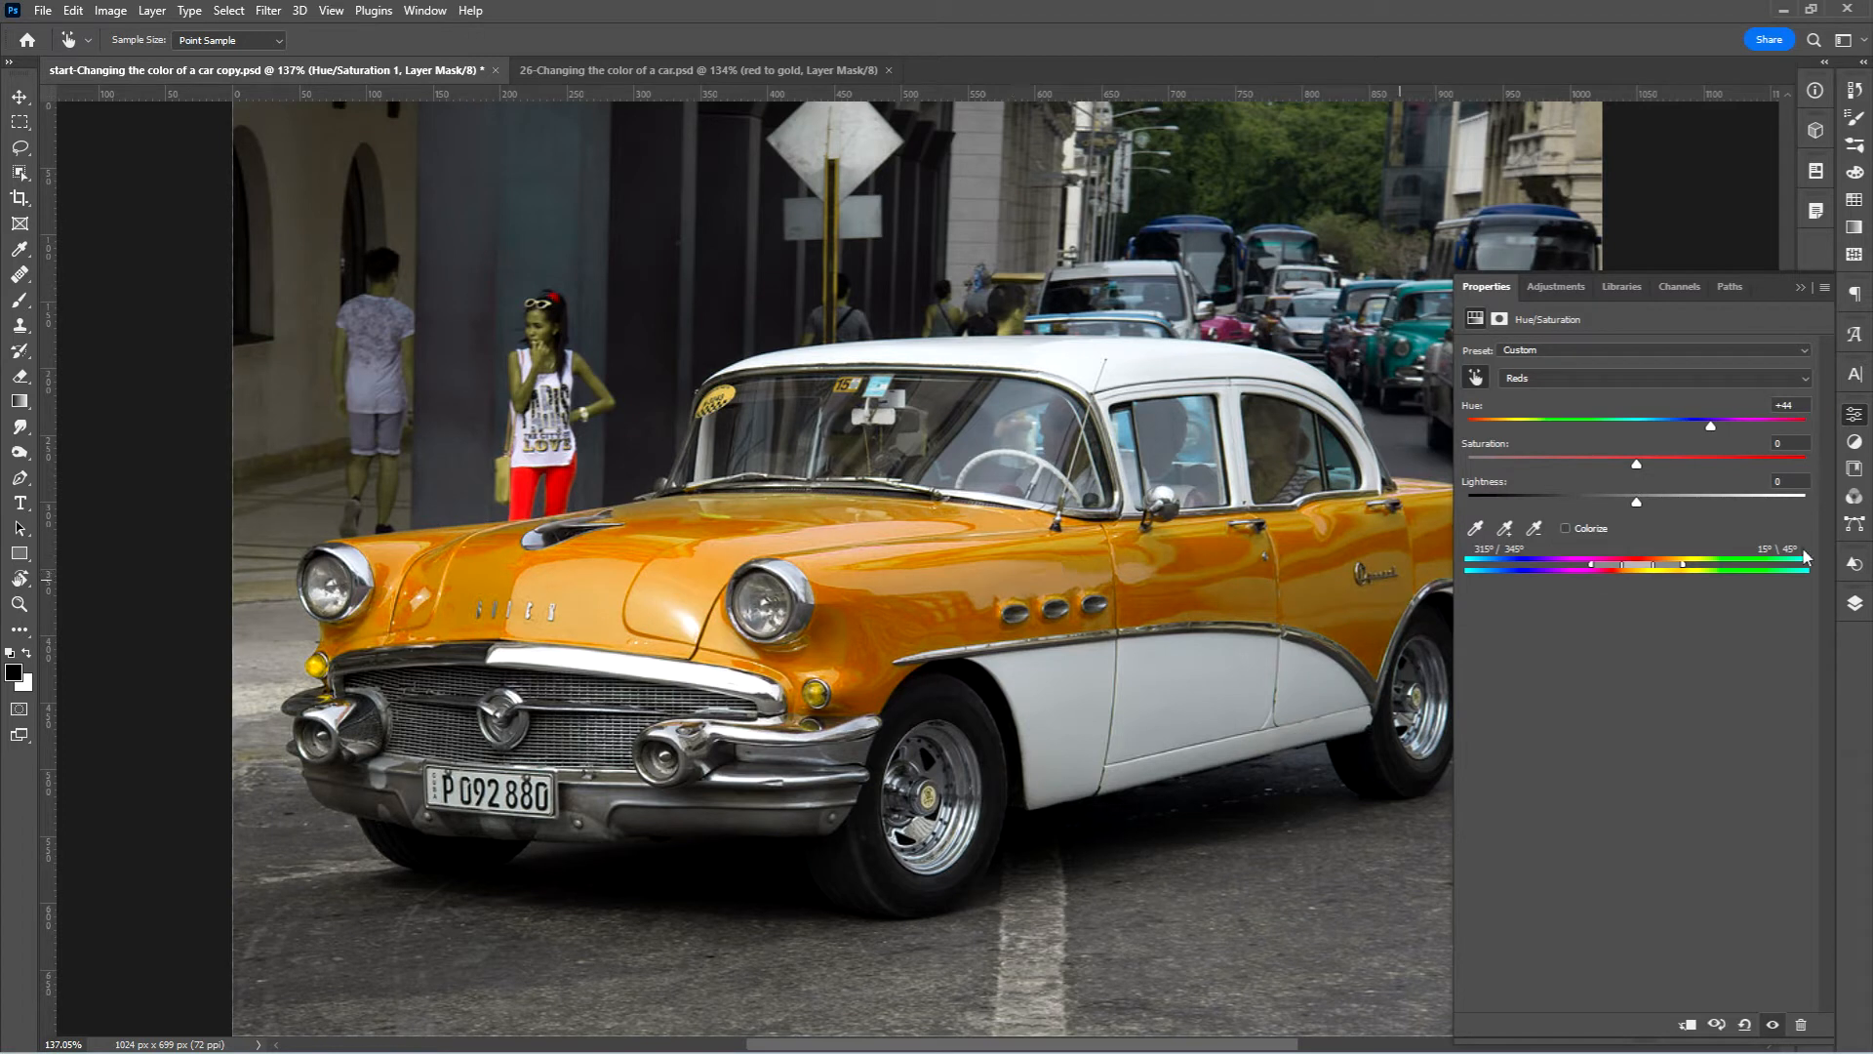
left_click(1798, 404)
type("45")
left_click_drag(1588, 566, 1559, 562)
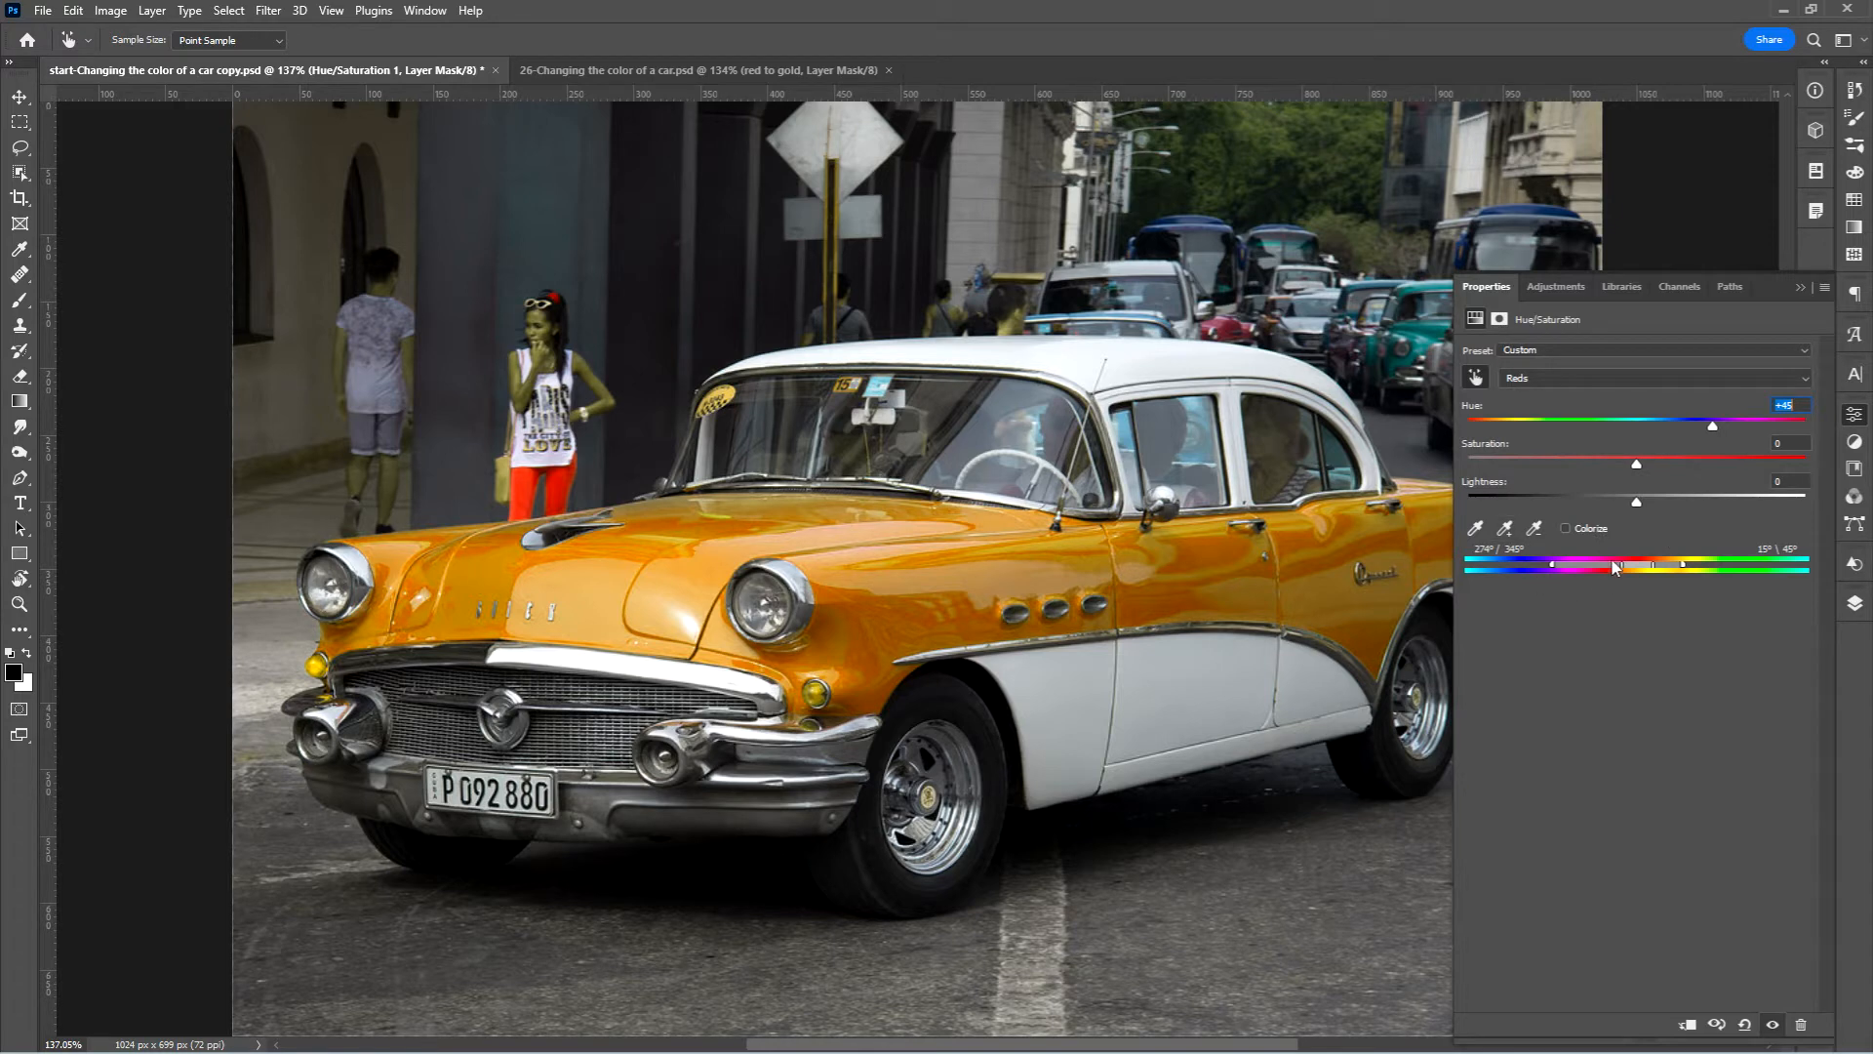
left_click(1367, 575)
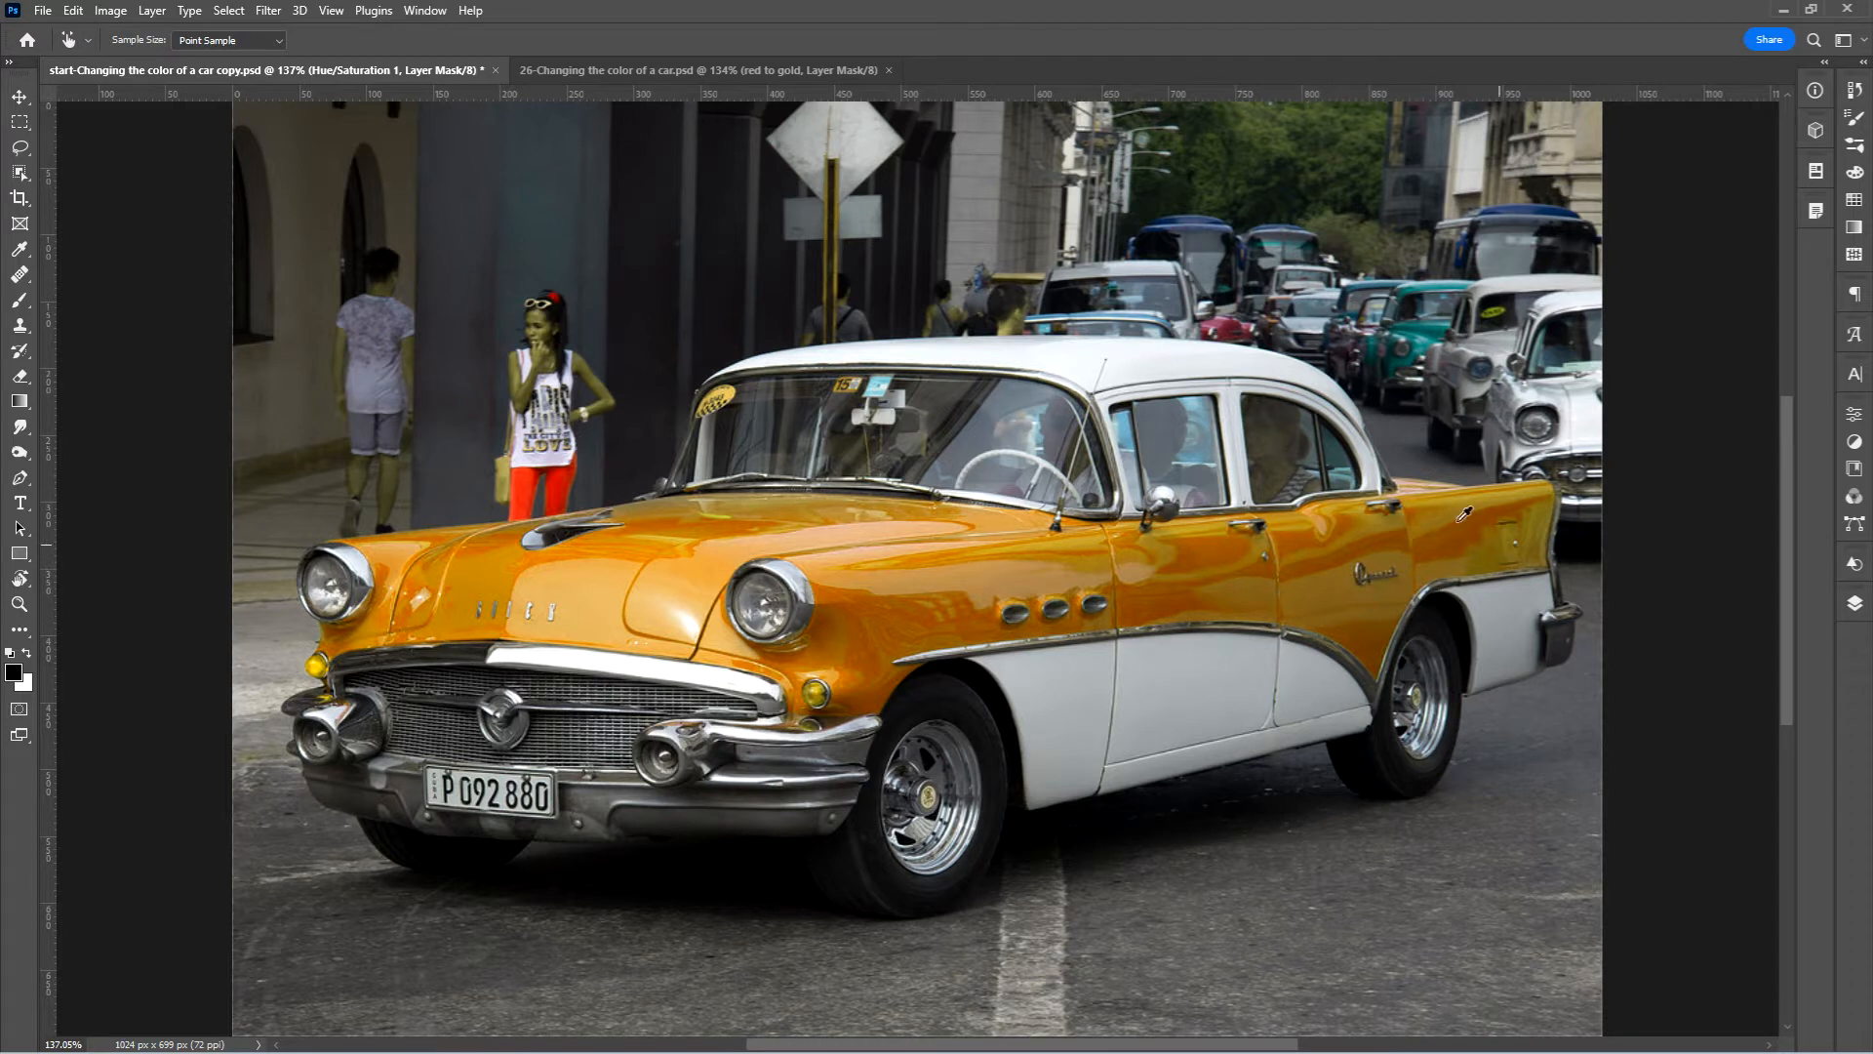
Reopen the Hue/Saturation layer's settings to examine the Colorize option
left_click(1855, 605)
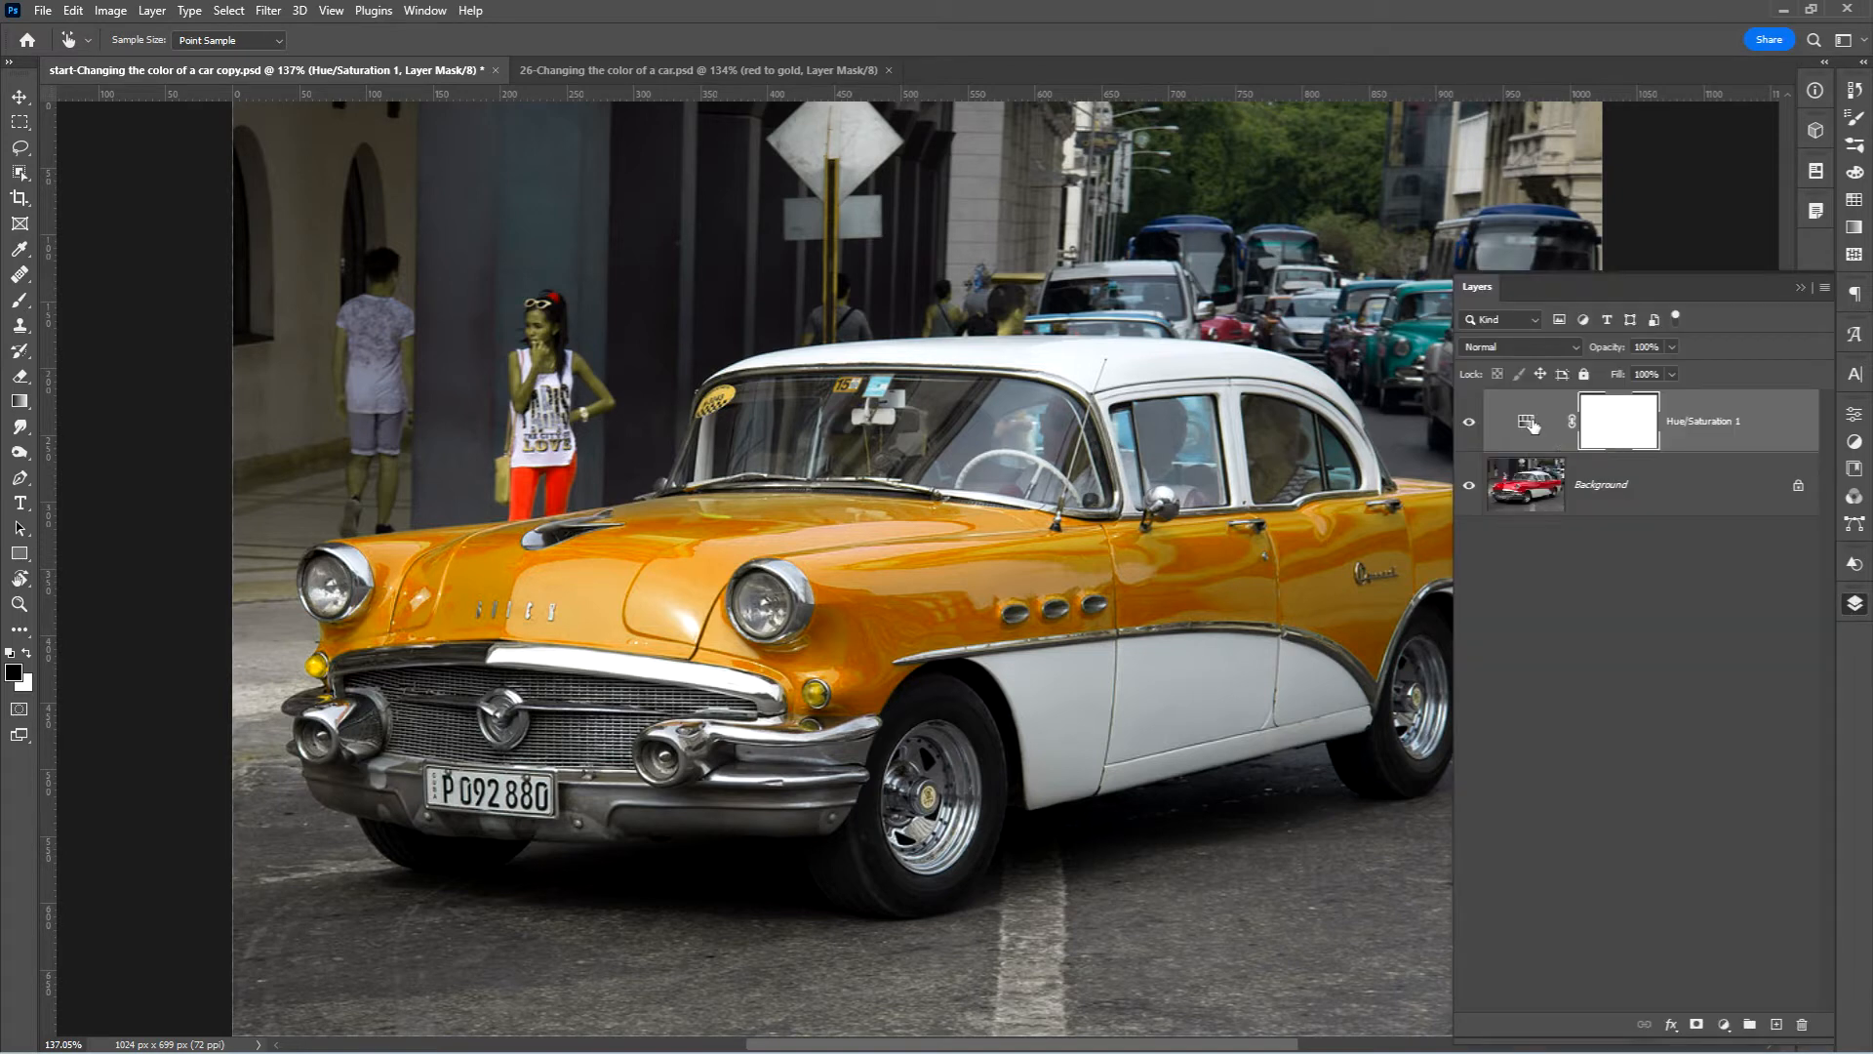
double_click(1528, 422)
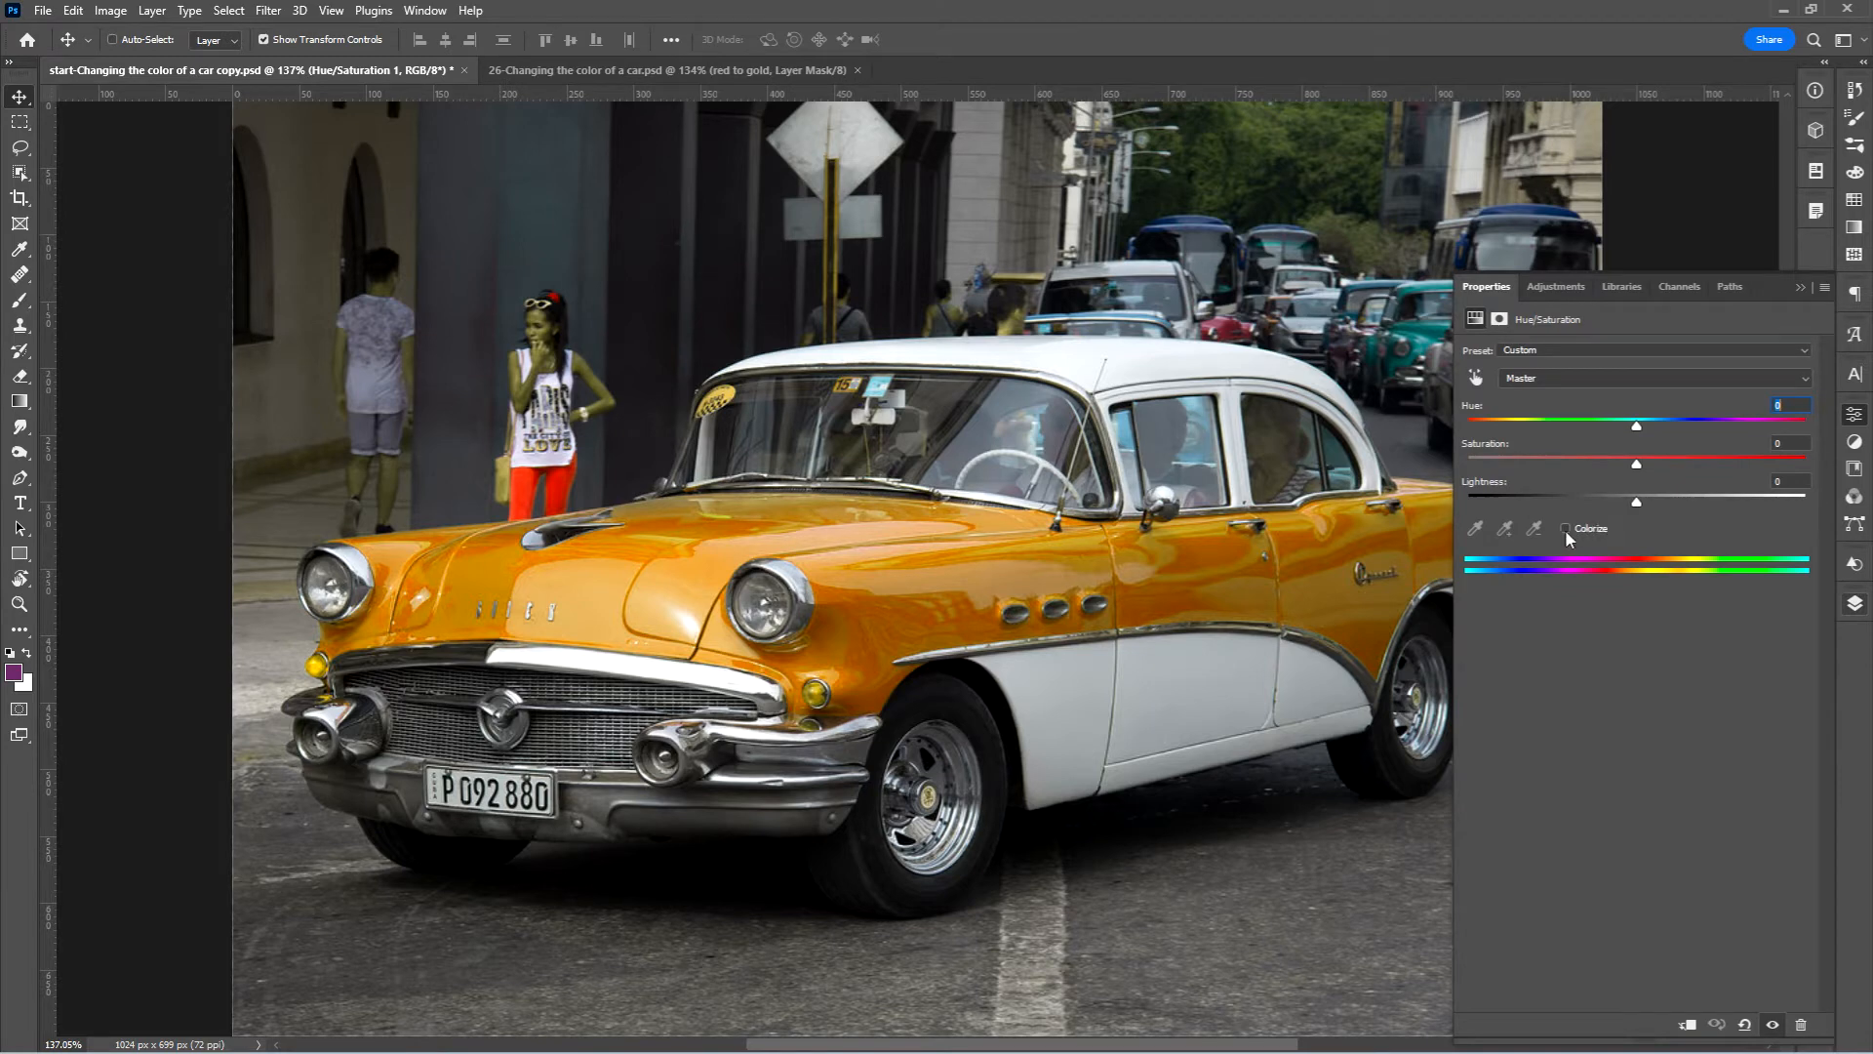
left_click(1565, 528)
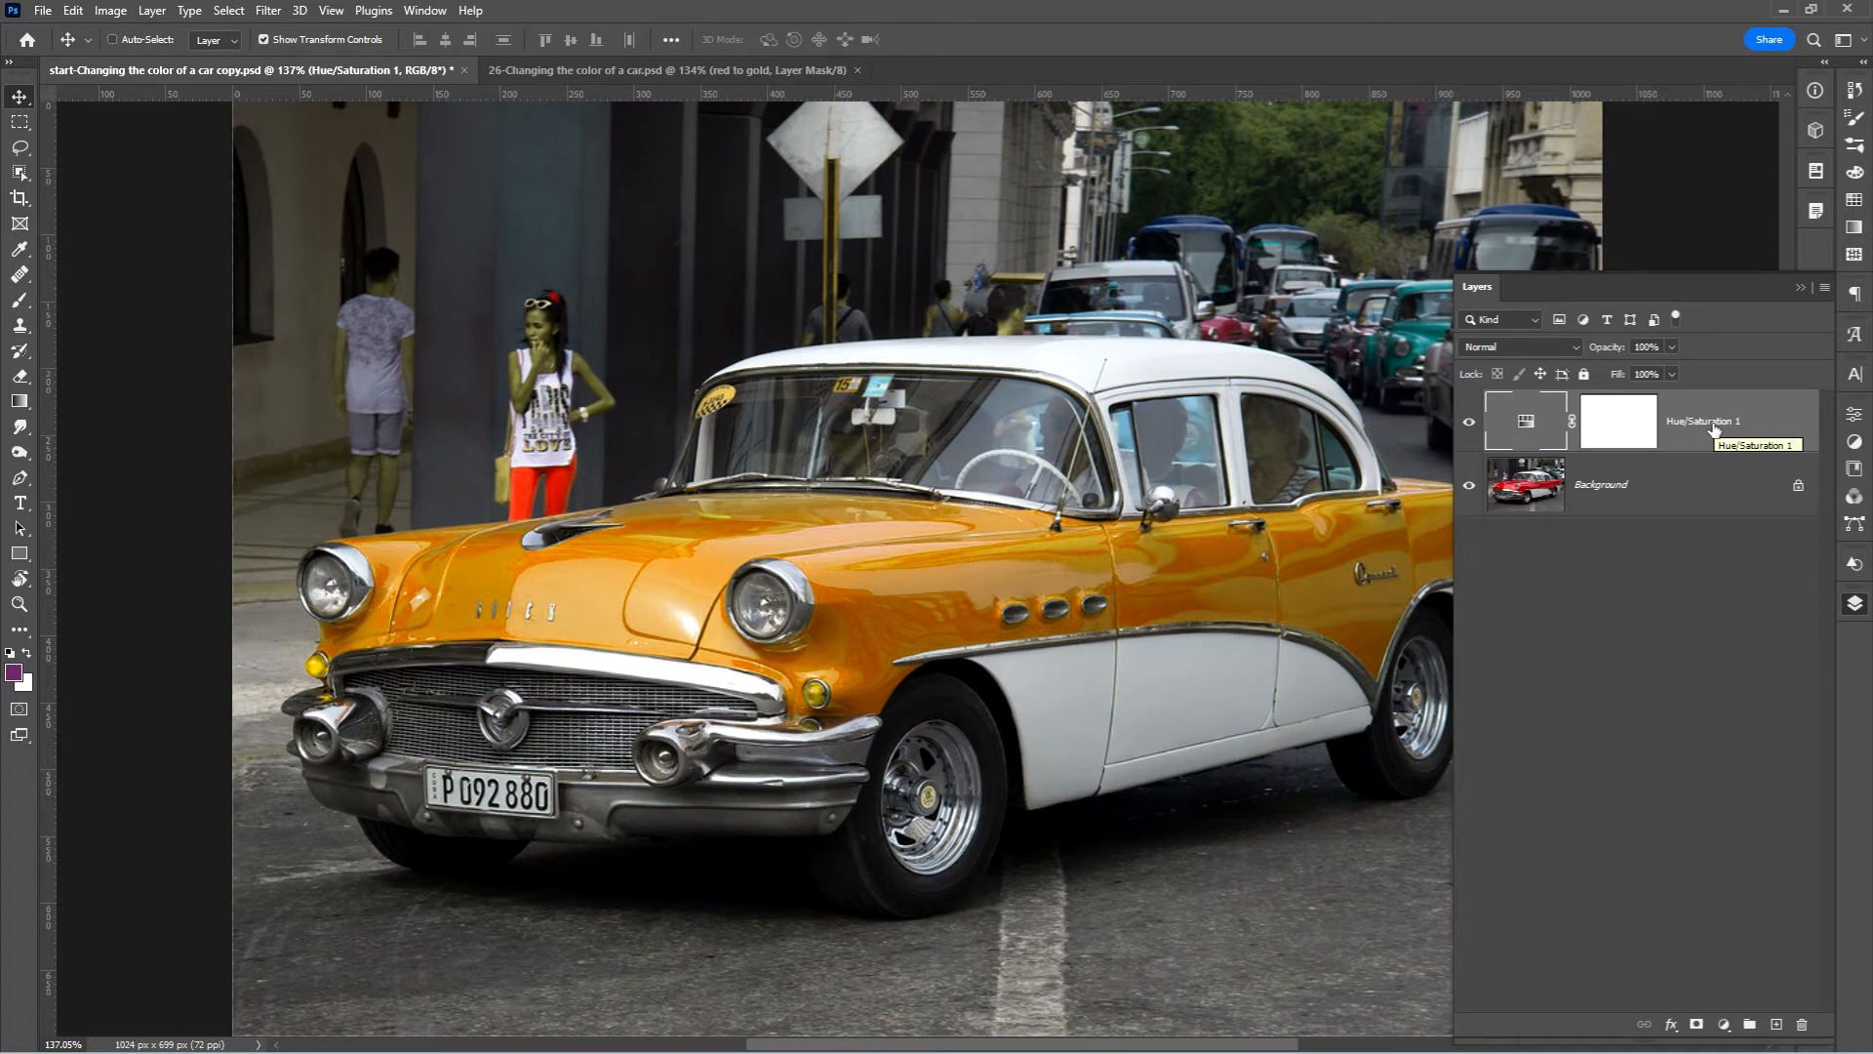
Rename the Hue/Saturation adjustment layer "red to gold"
double_click(1715, 429)
type("red to gold")
key("Return")
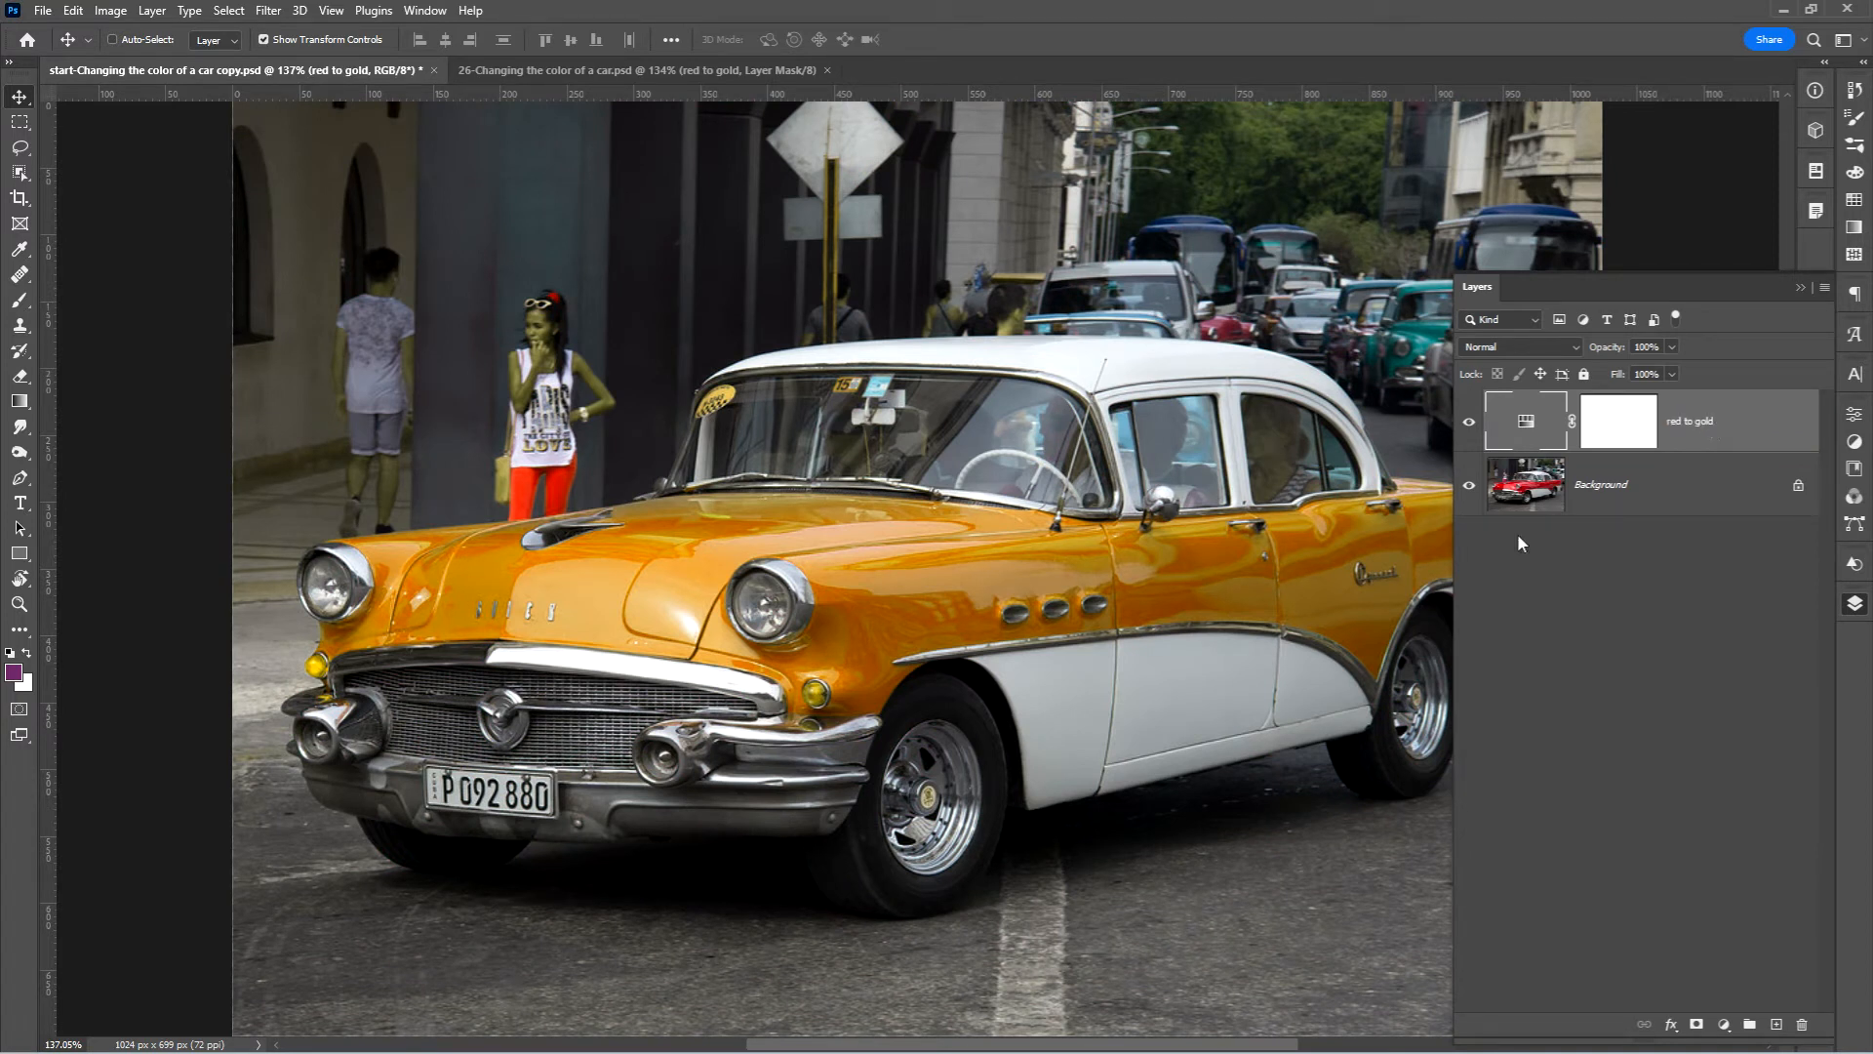
Hide the "red to gold" layer and select the car's red paint on the Background layer with Color Range, sampling several body areas
left_click(1470, 424)
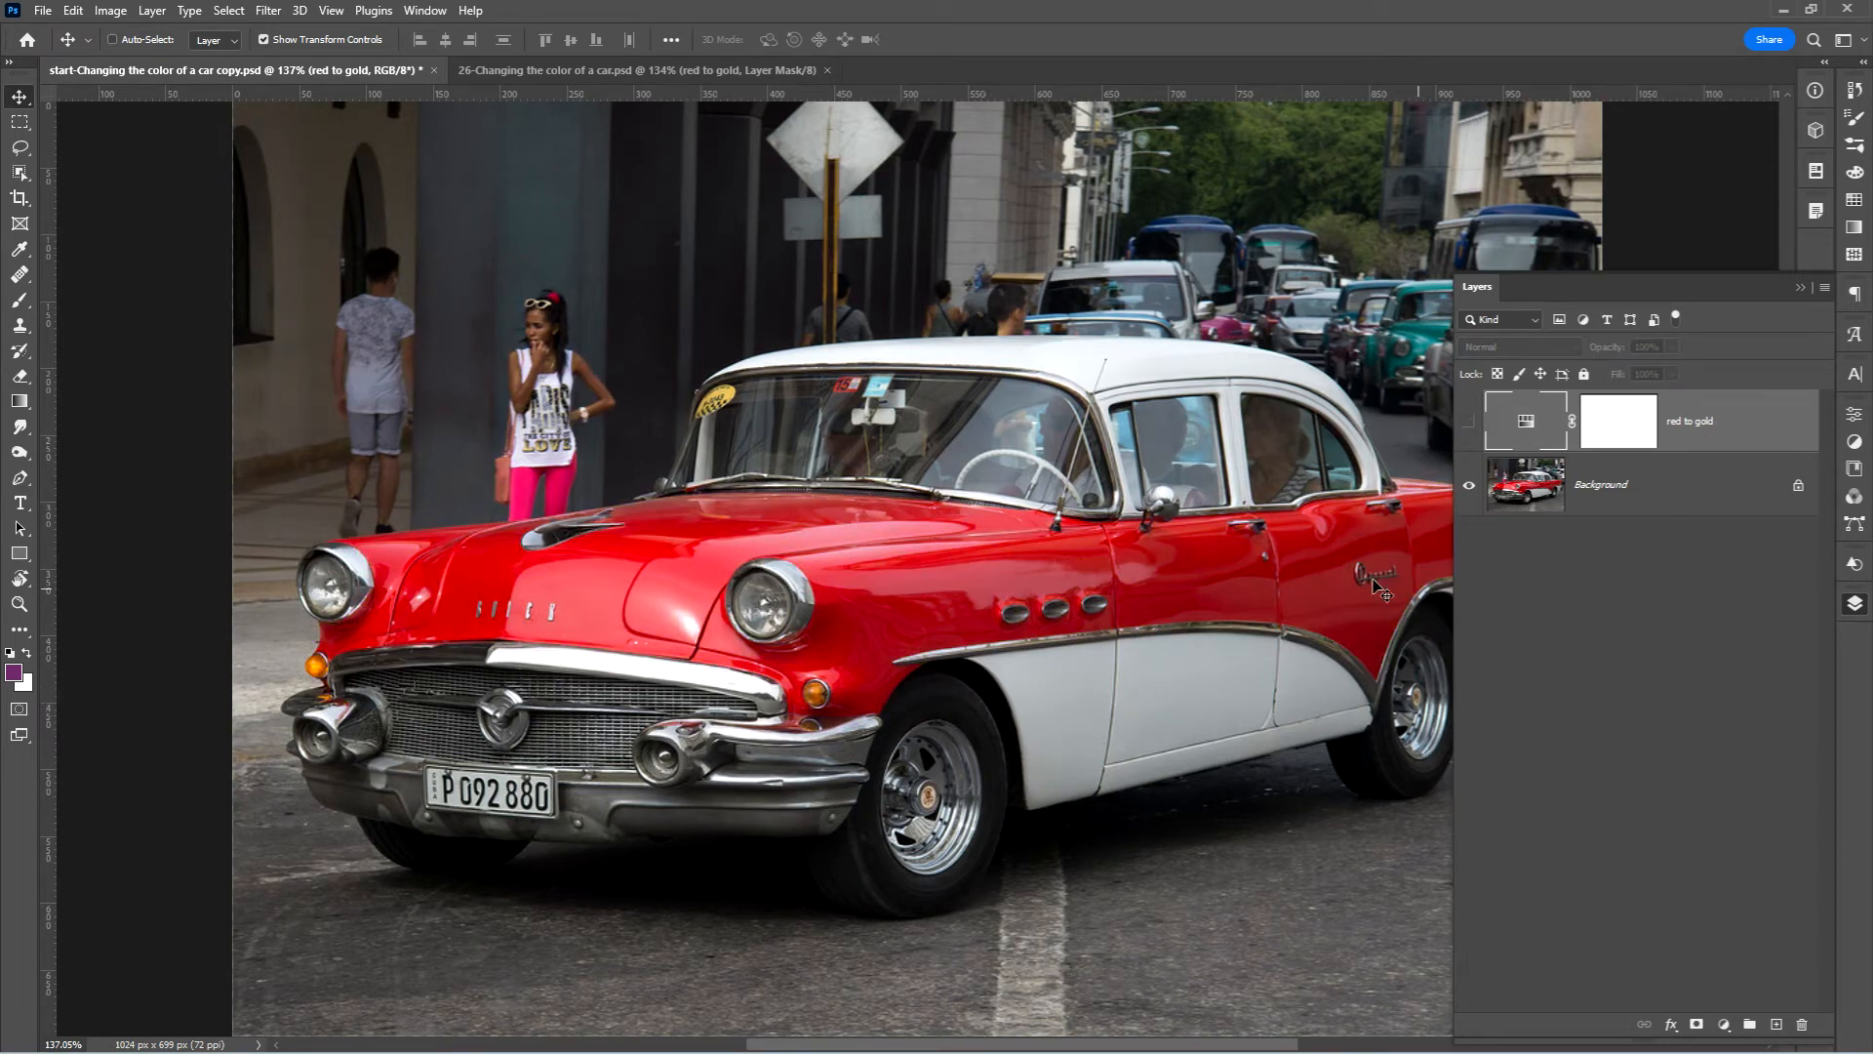
left_click(1693, 502)
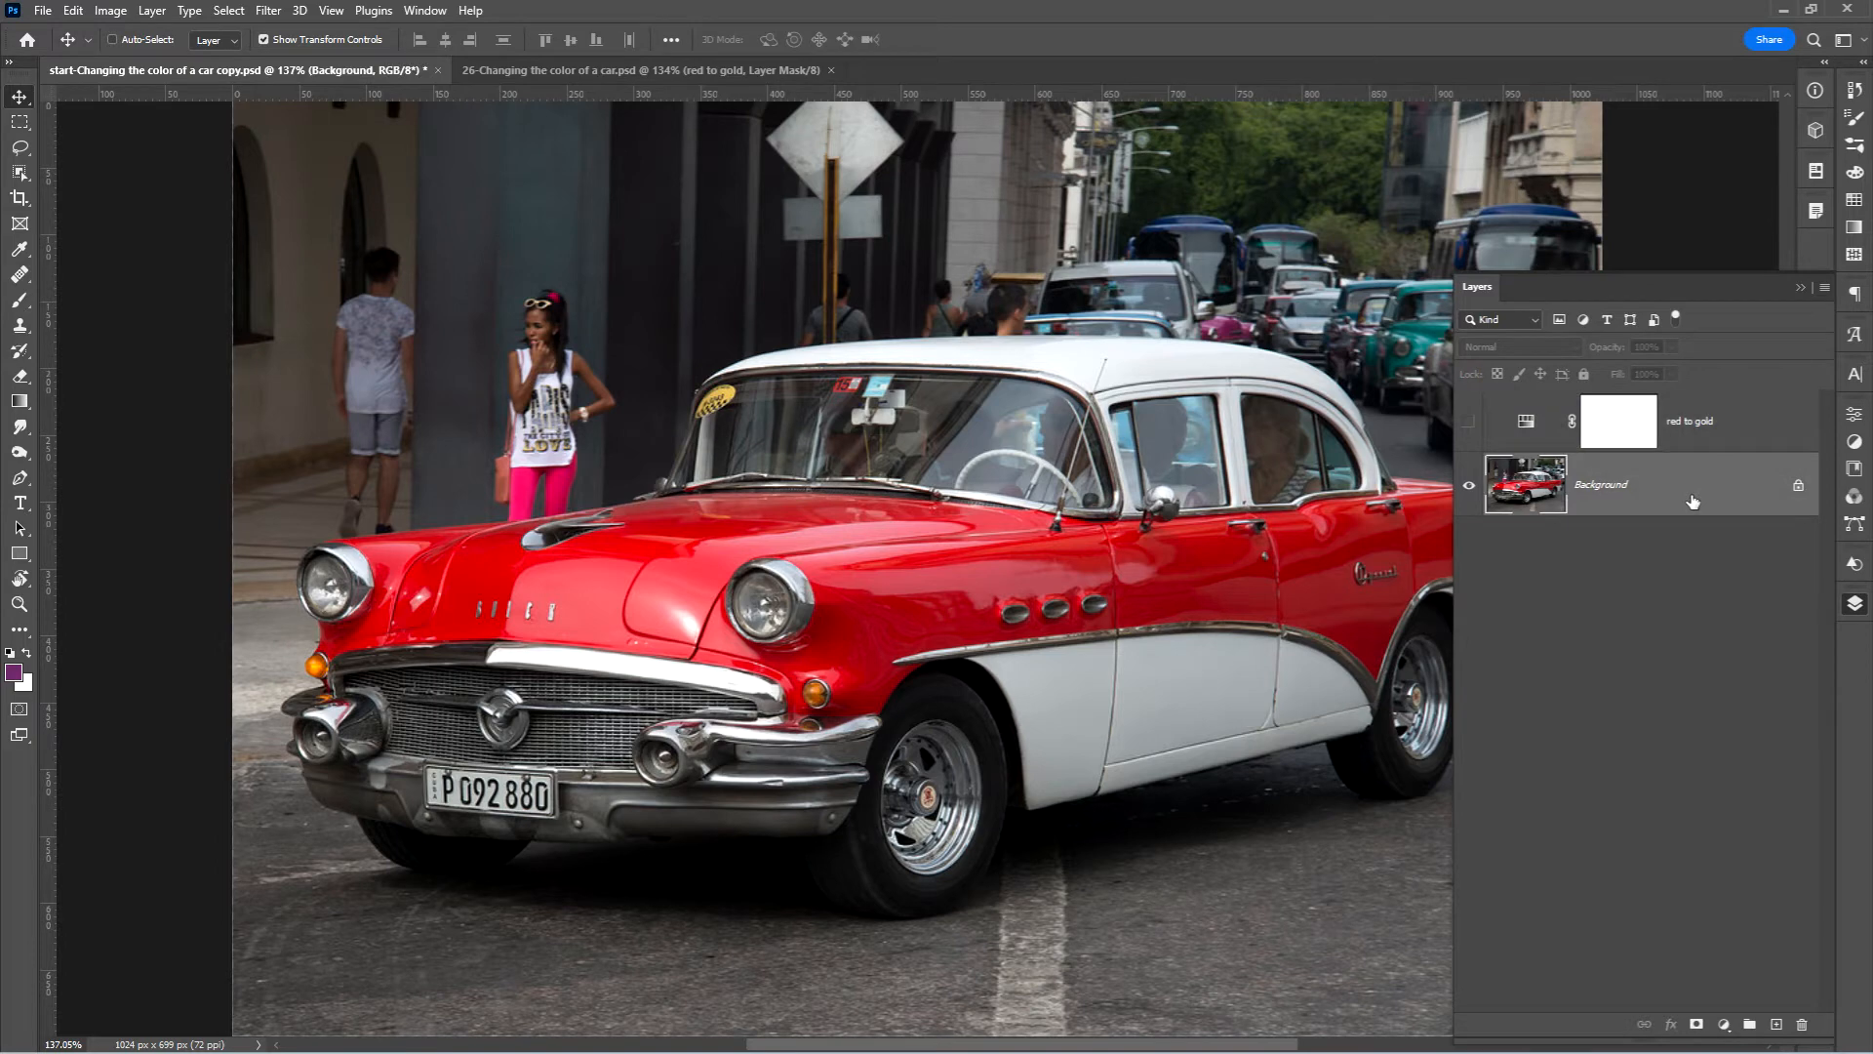
left_click(226, 11)
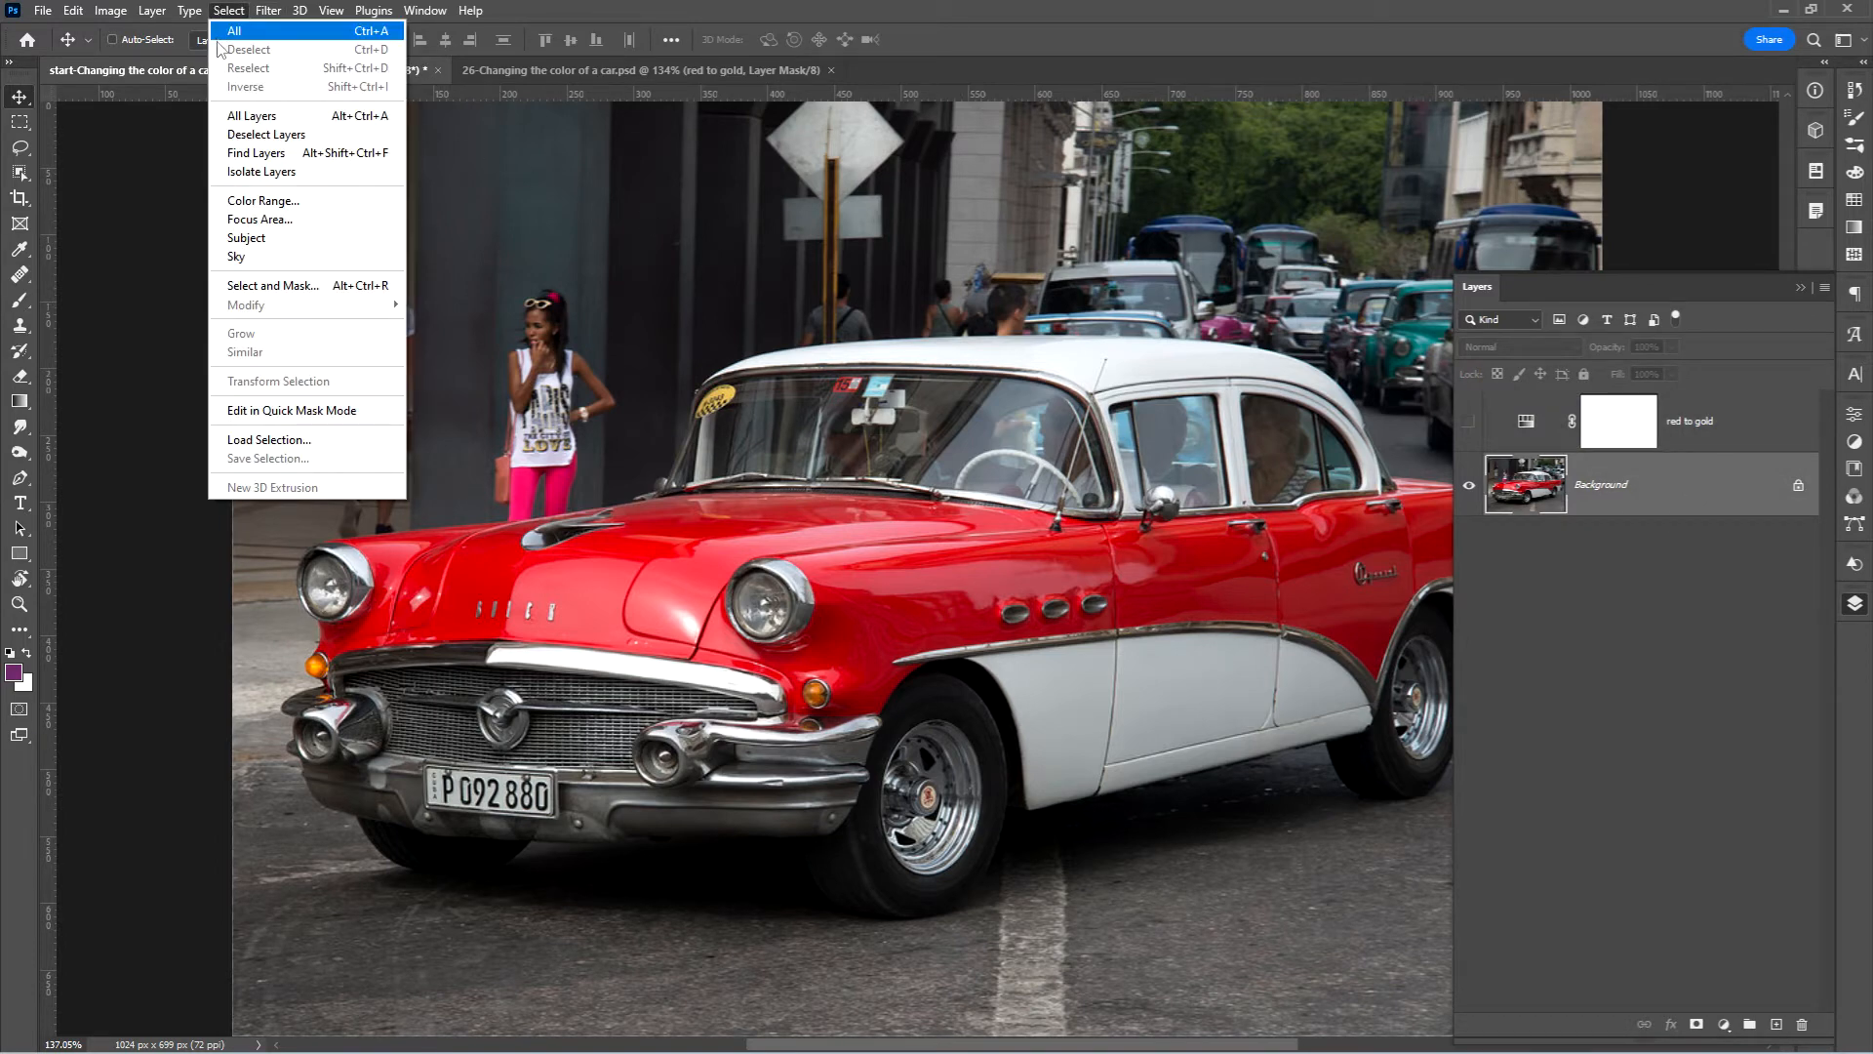
left_click(289, 202)
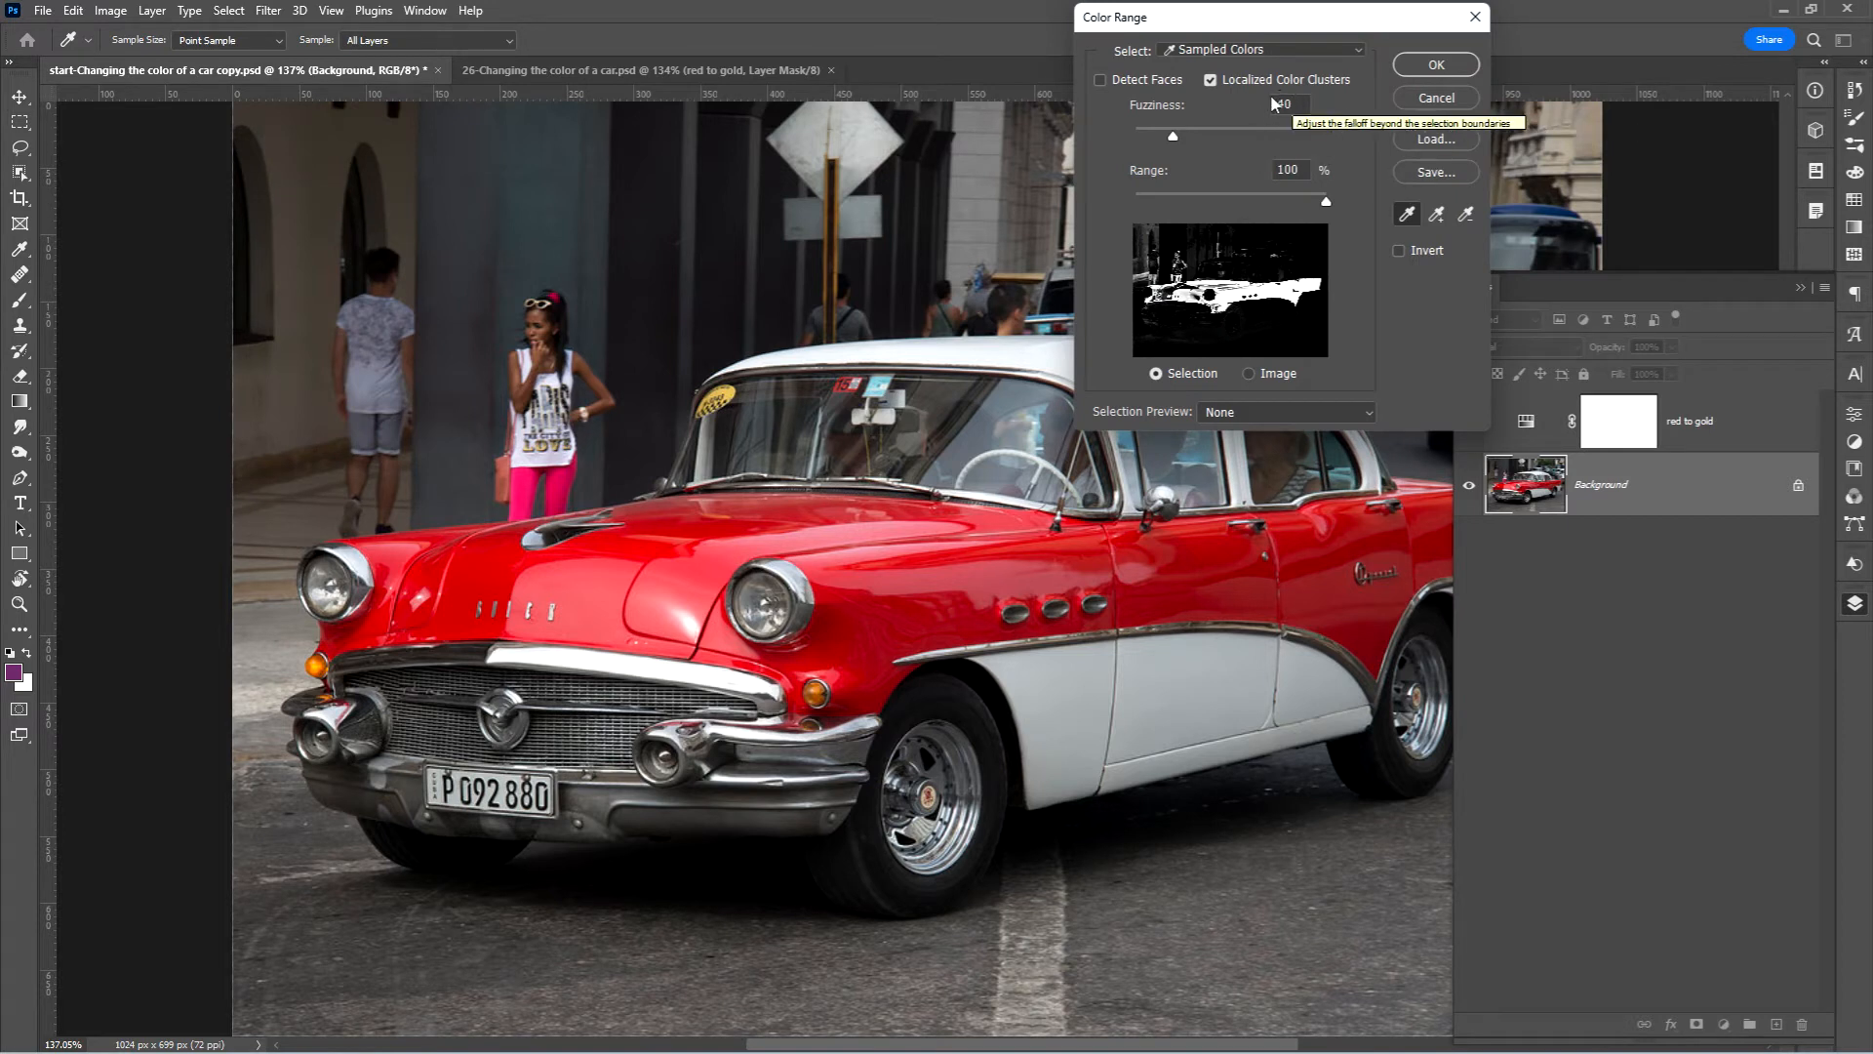
left_click(955, 576)
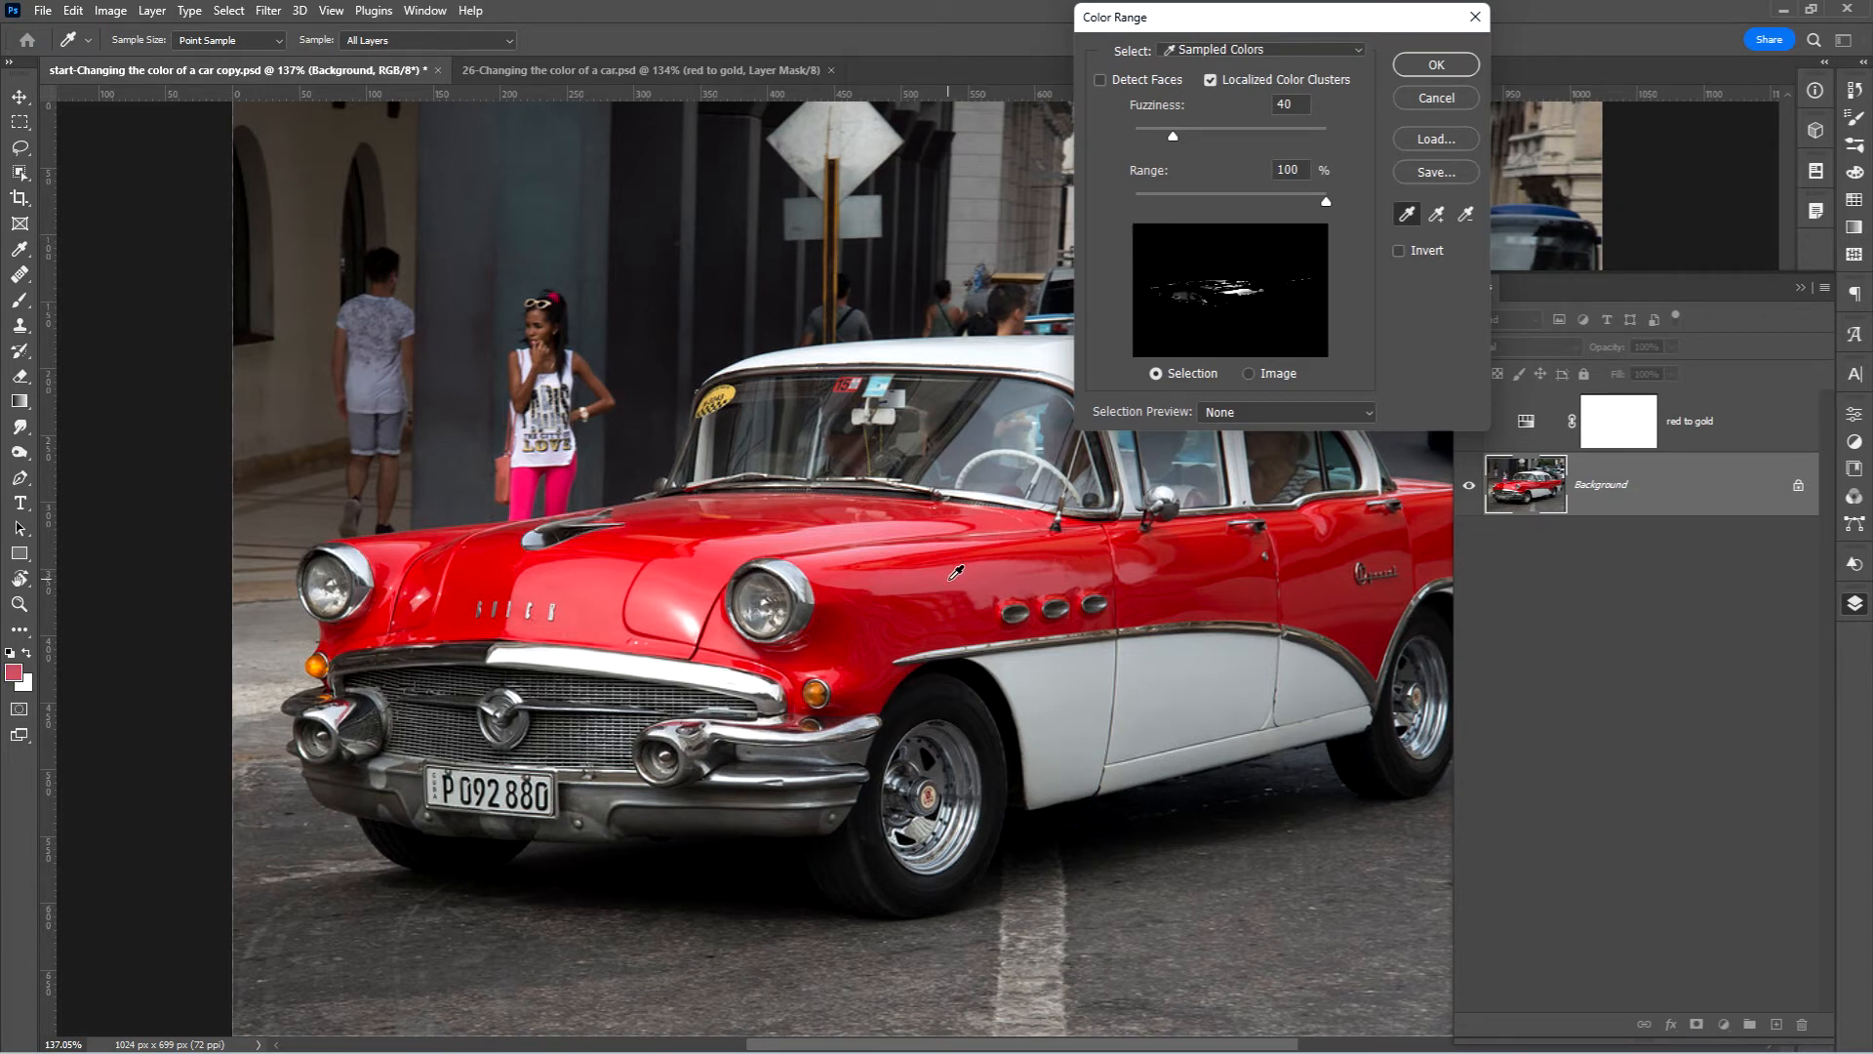
left_click(954, 578)
left_click_drag(973, 554, 1347, 546)
left_click_drag(1379, 549, 1155, 579)
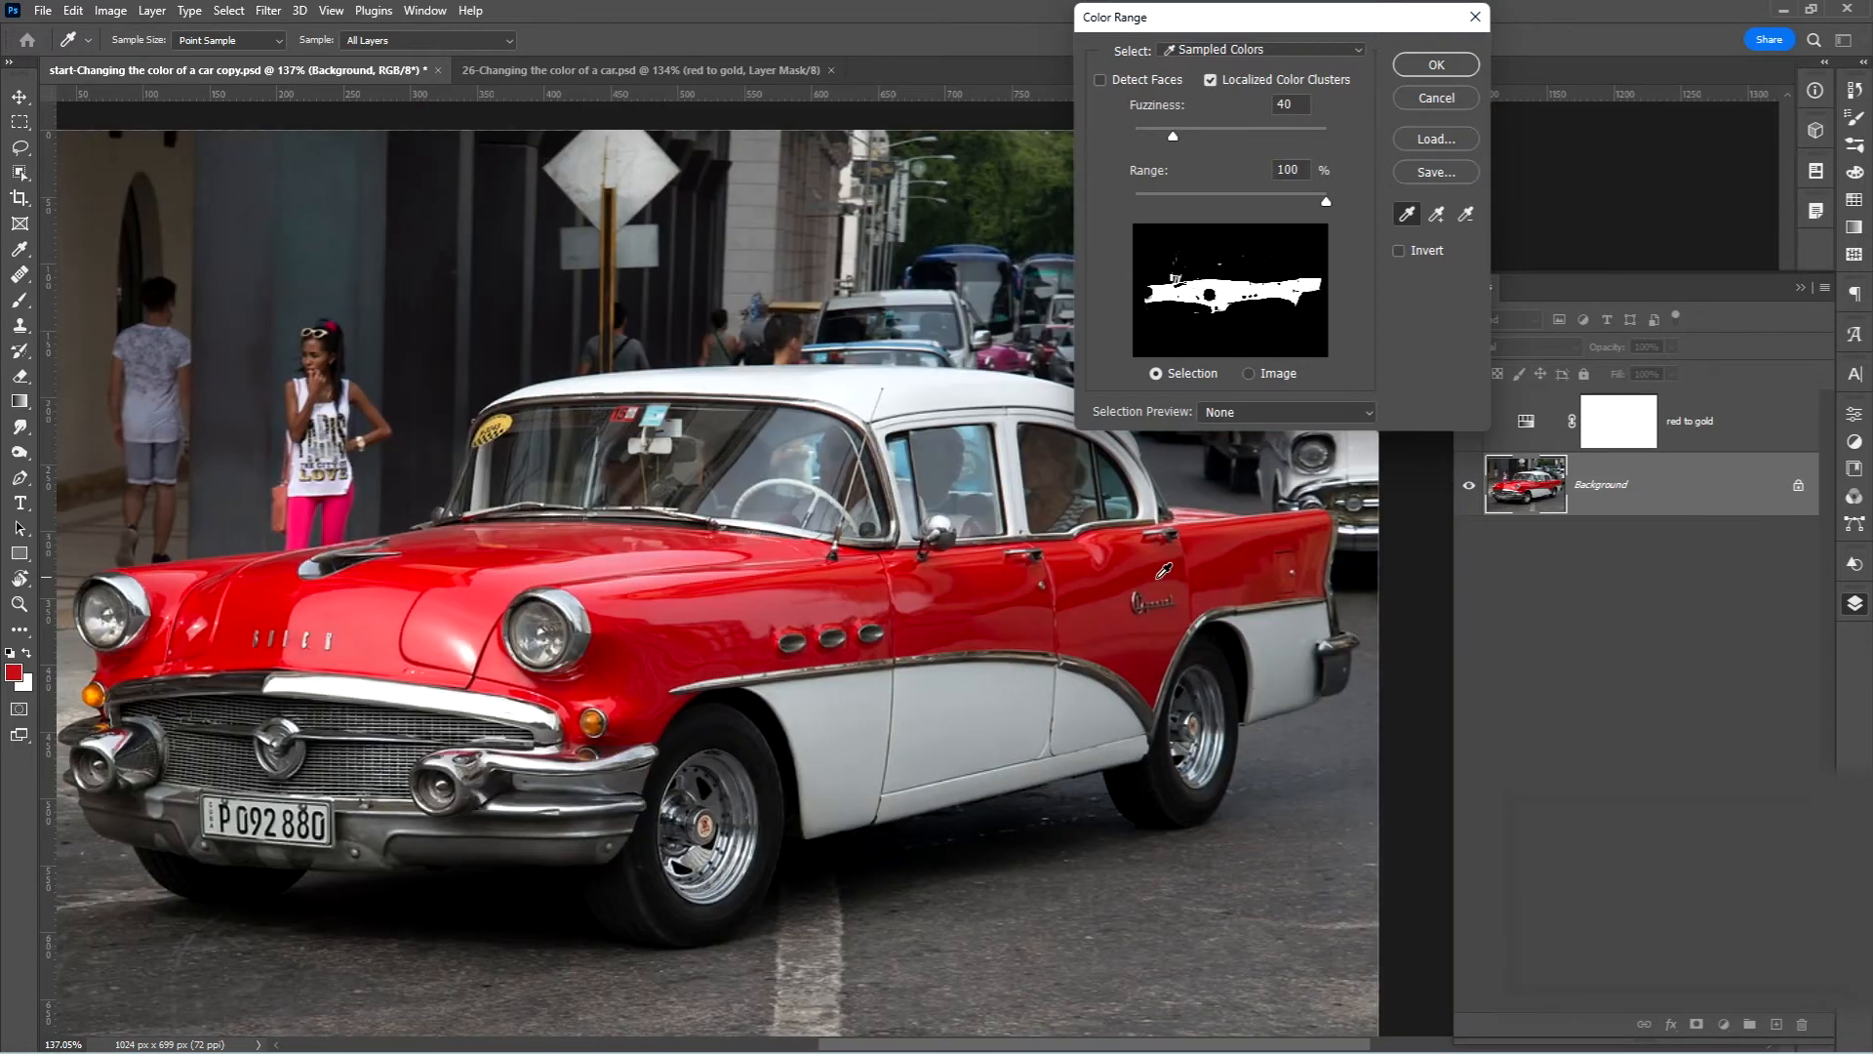
left_click(156, 654, "shift")
left_click(1429, 76)
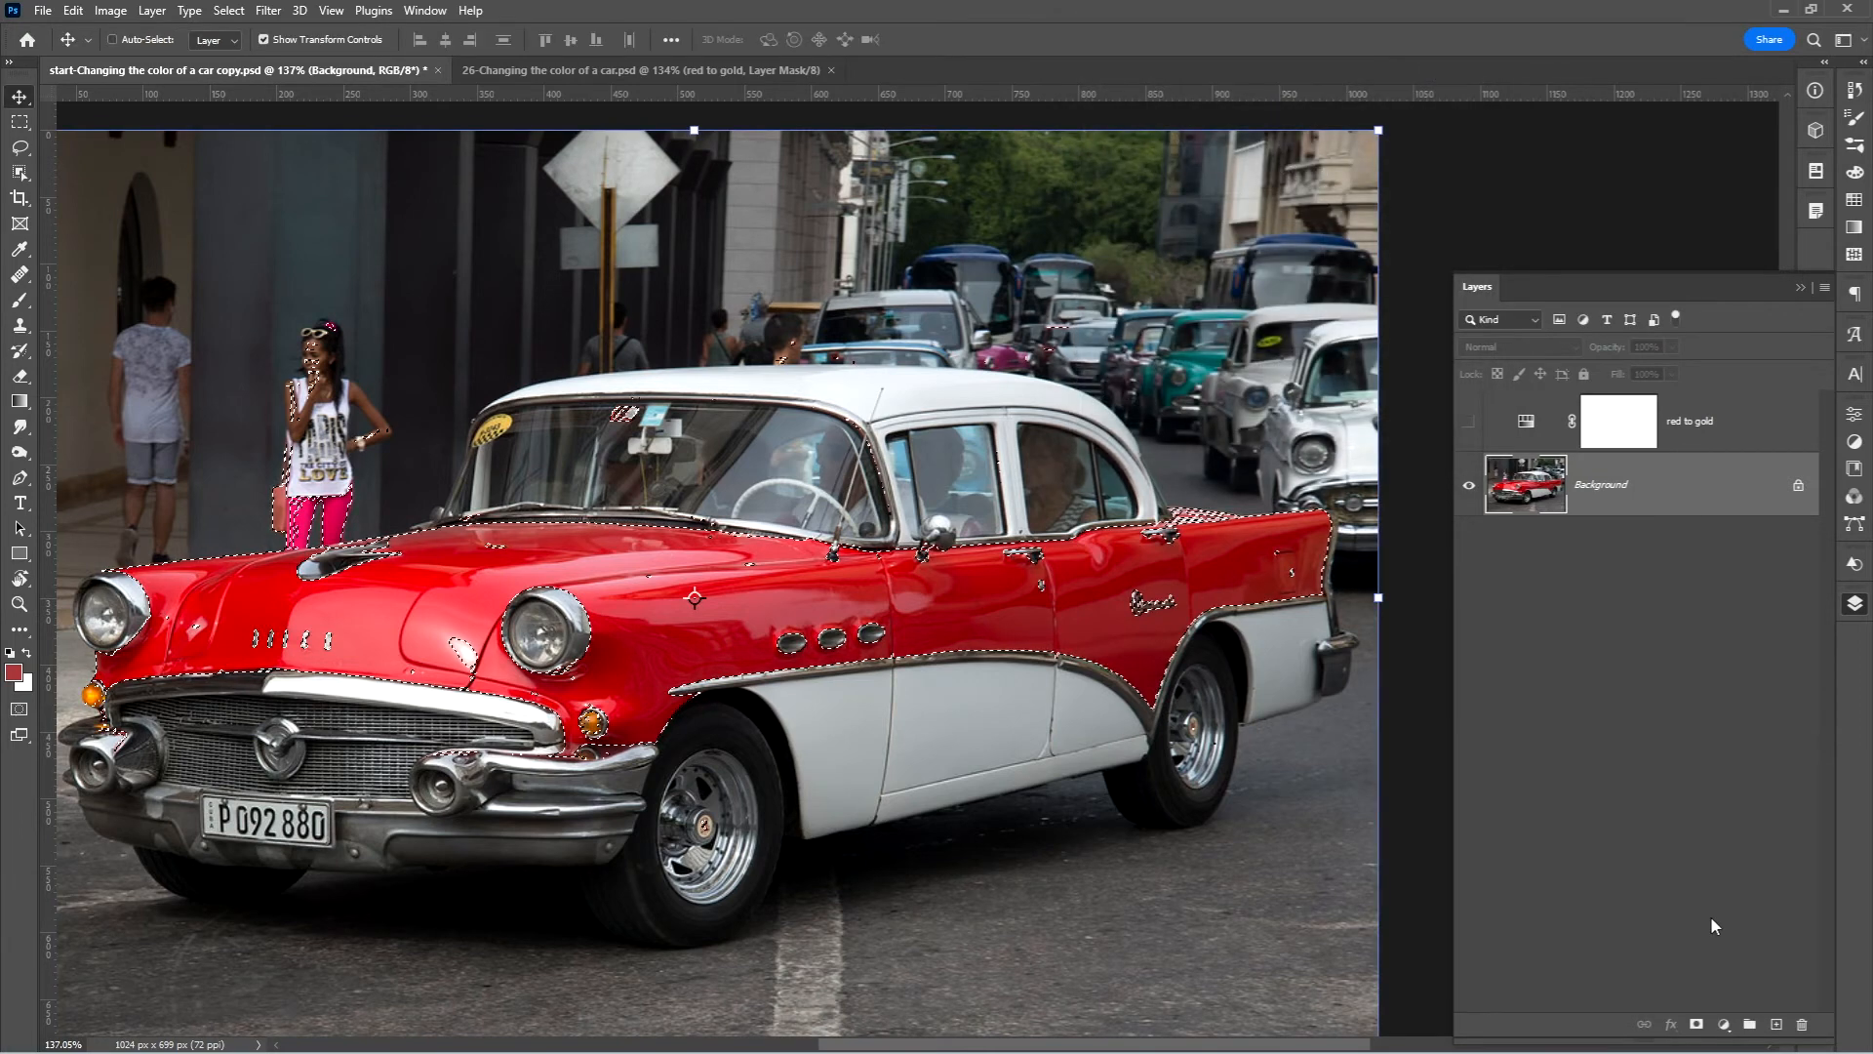
Add a Hue/Saturation adjustment layer masked by the paint selection, with Colorize on, hue 45 and saturation 65
left_click(1724, 1024)
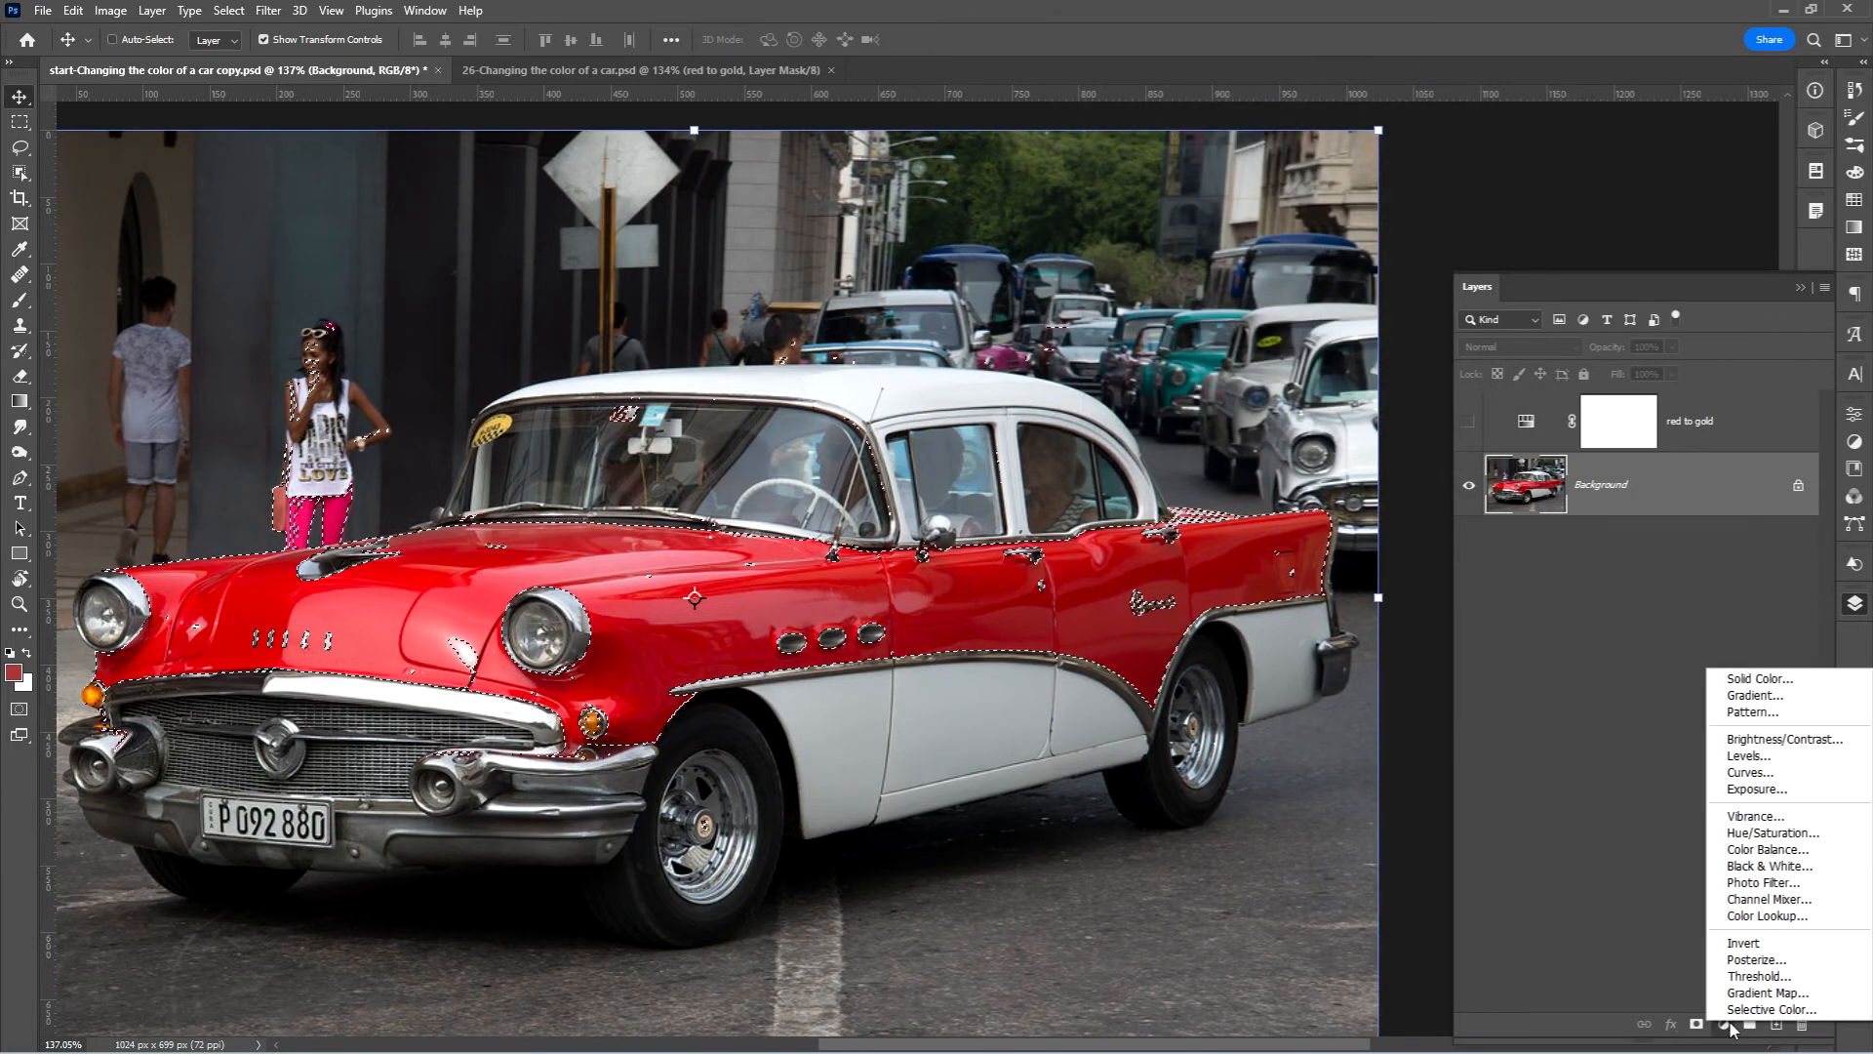
left_click(1793, 832)
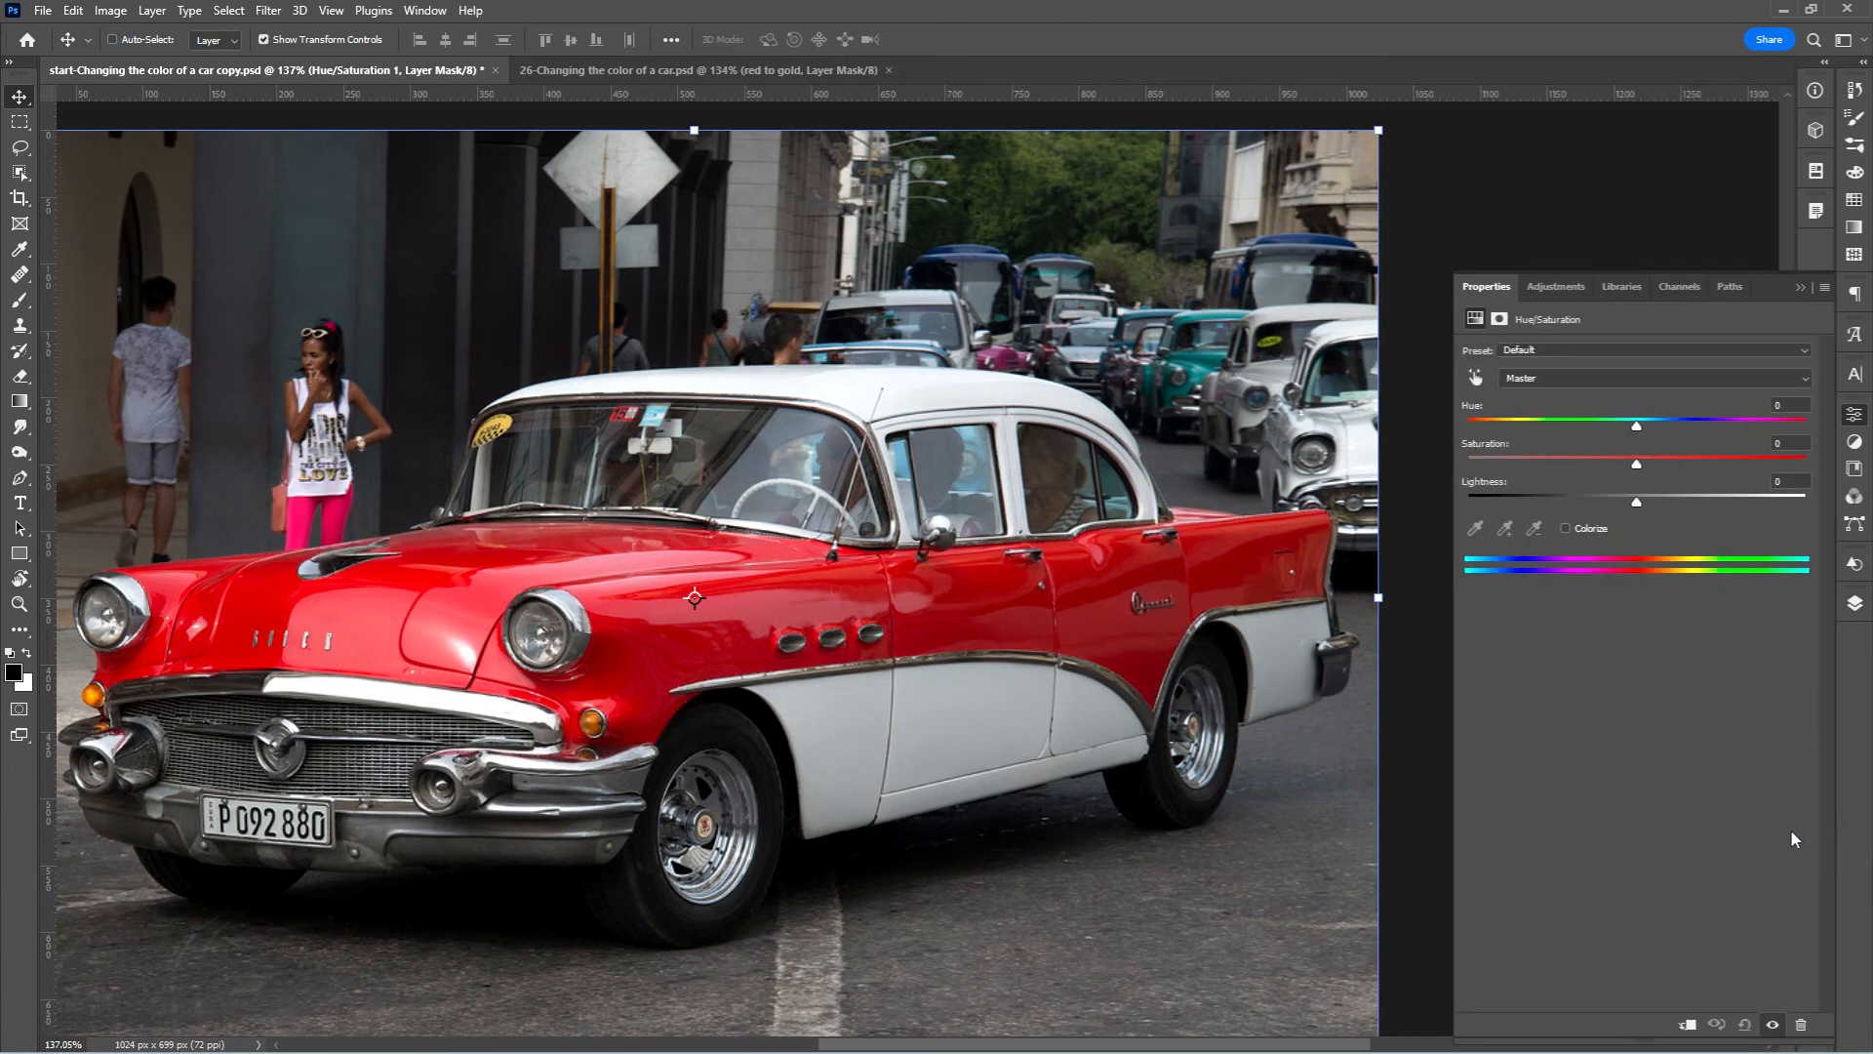
left_click(1566, 529)
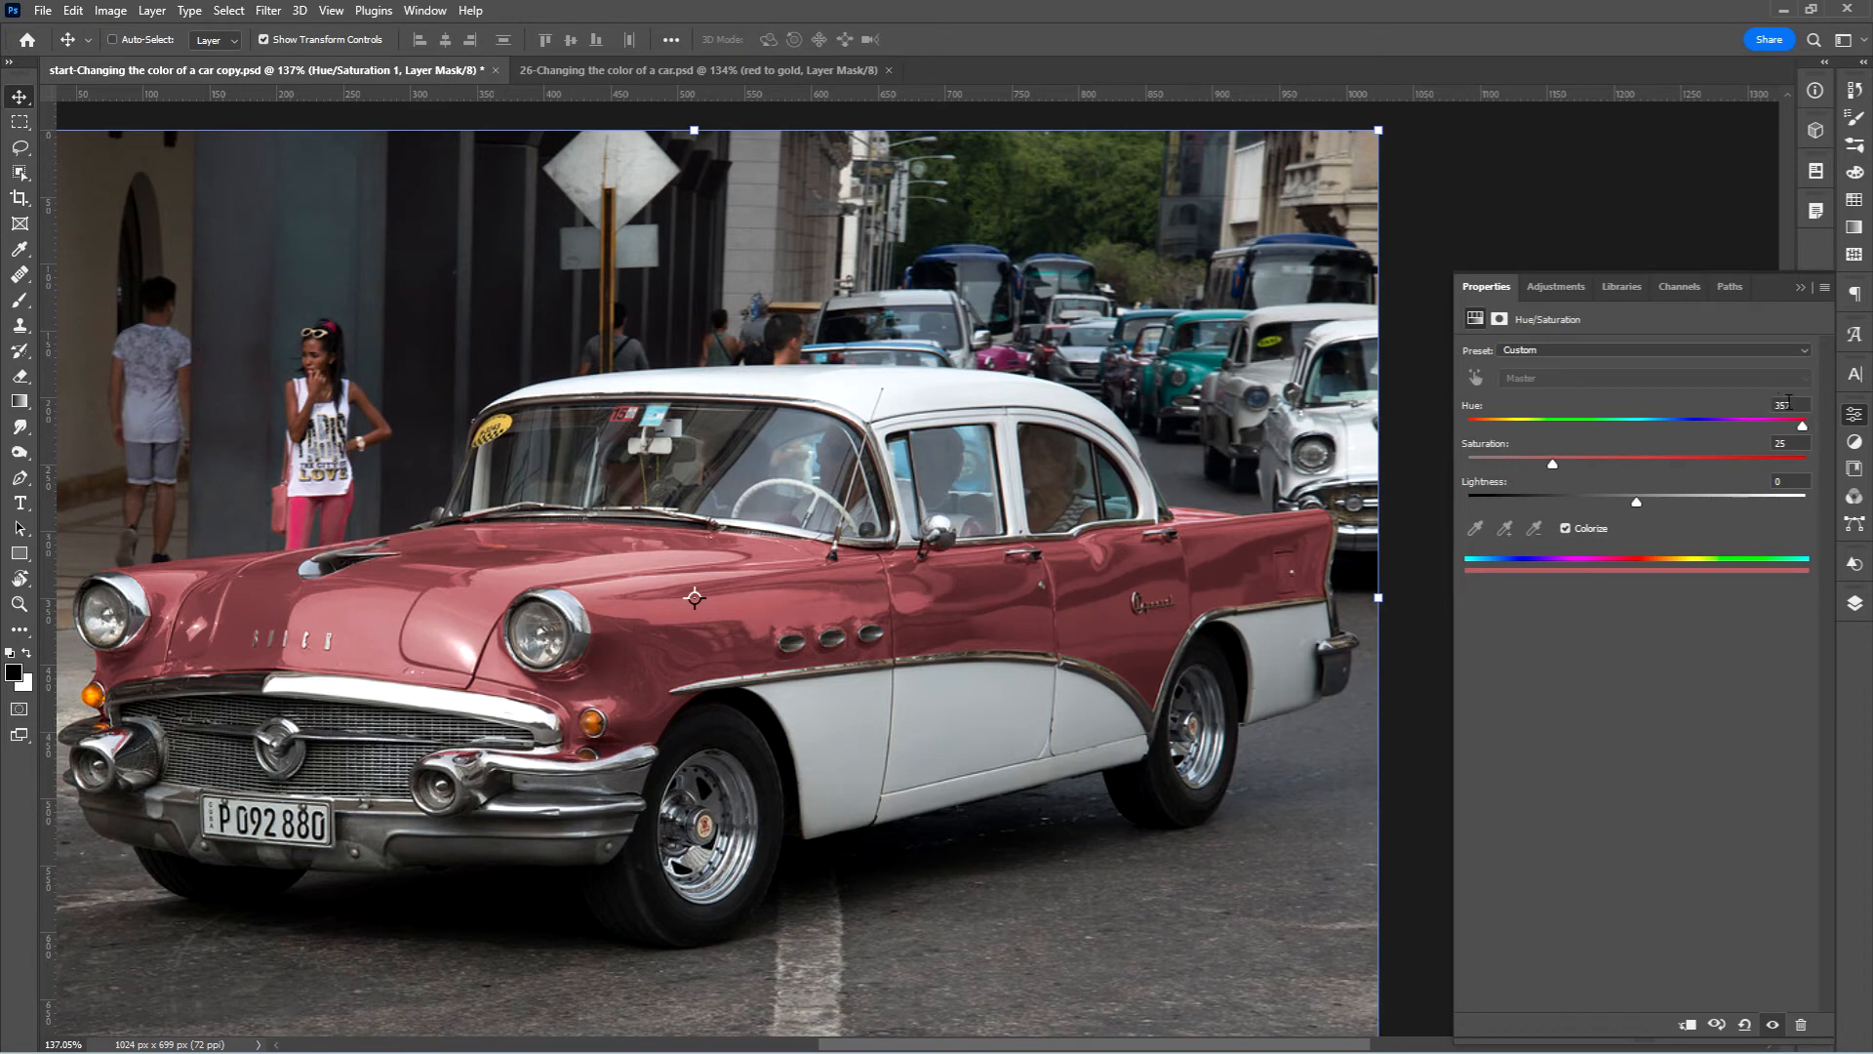
left_click_drag(1800, 405, 1766, 404)
type("45")
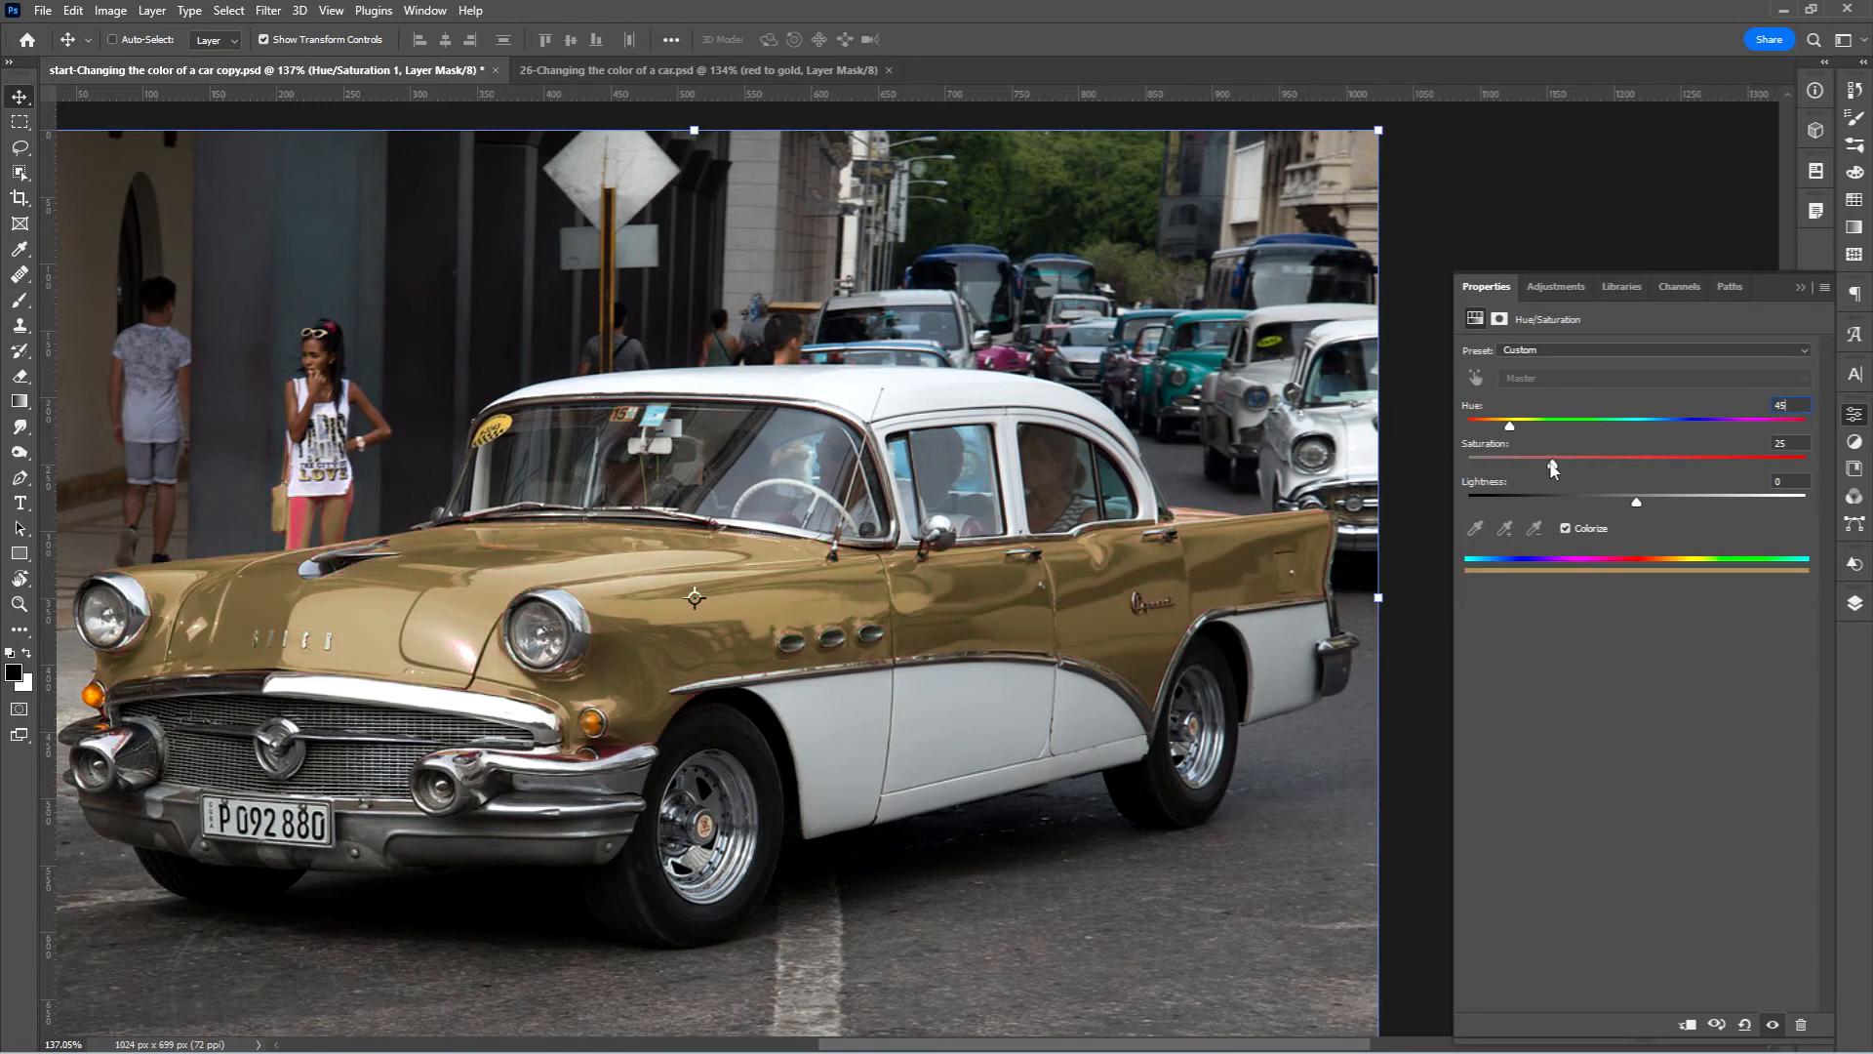
left_click_drag(1555, 472, 1690, 468)
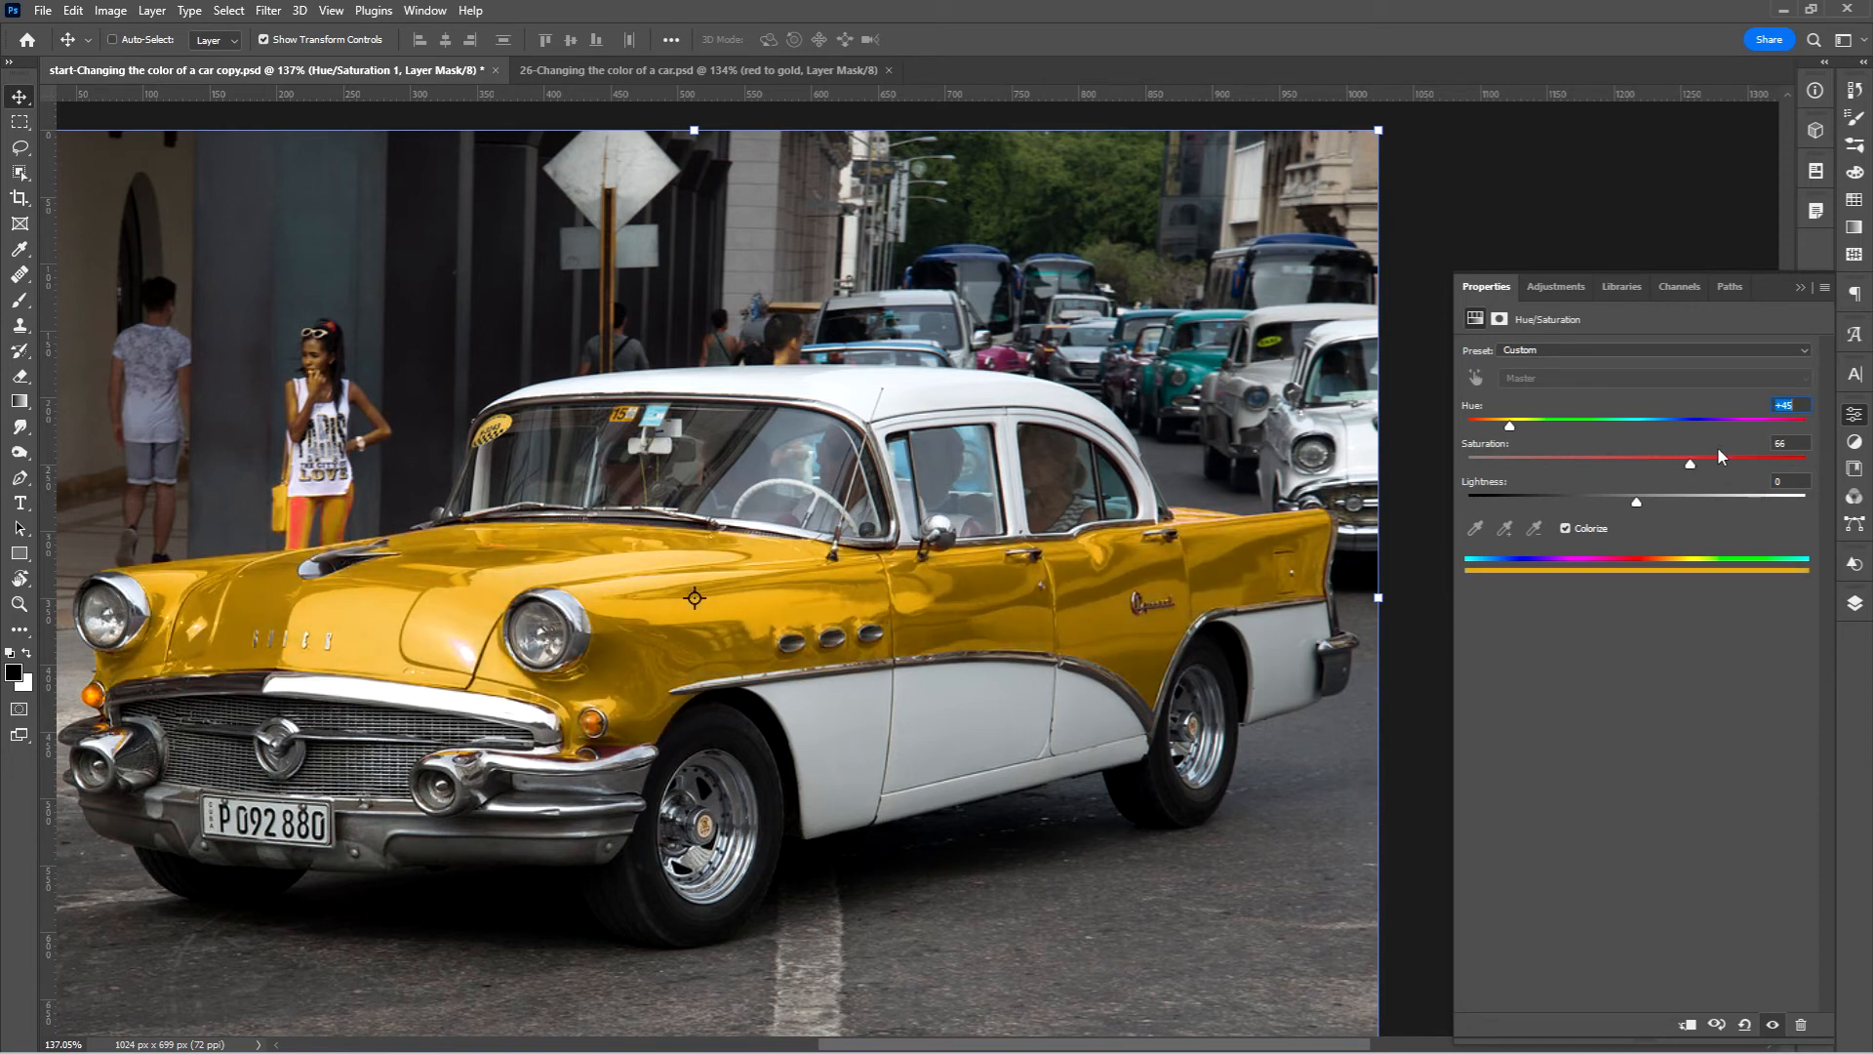
type("65")
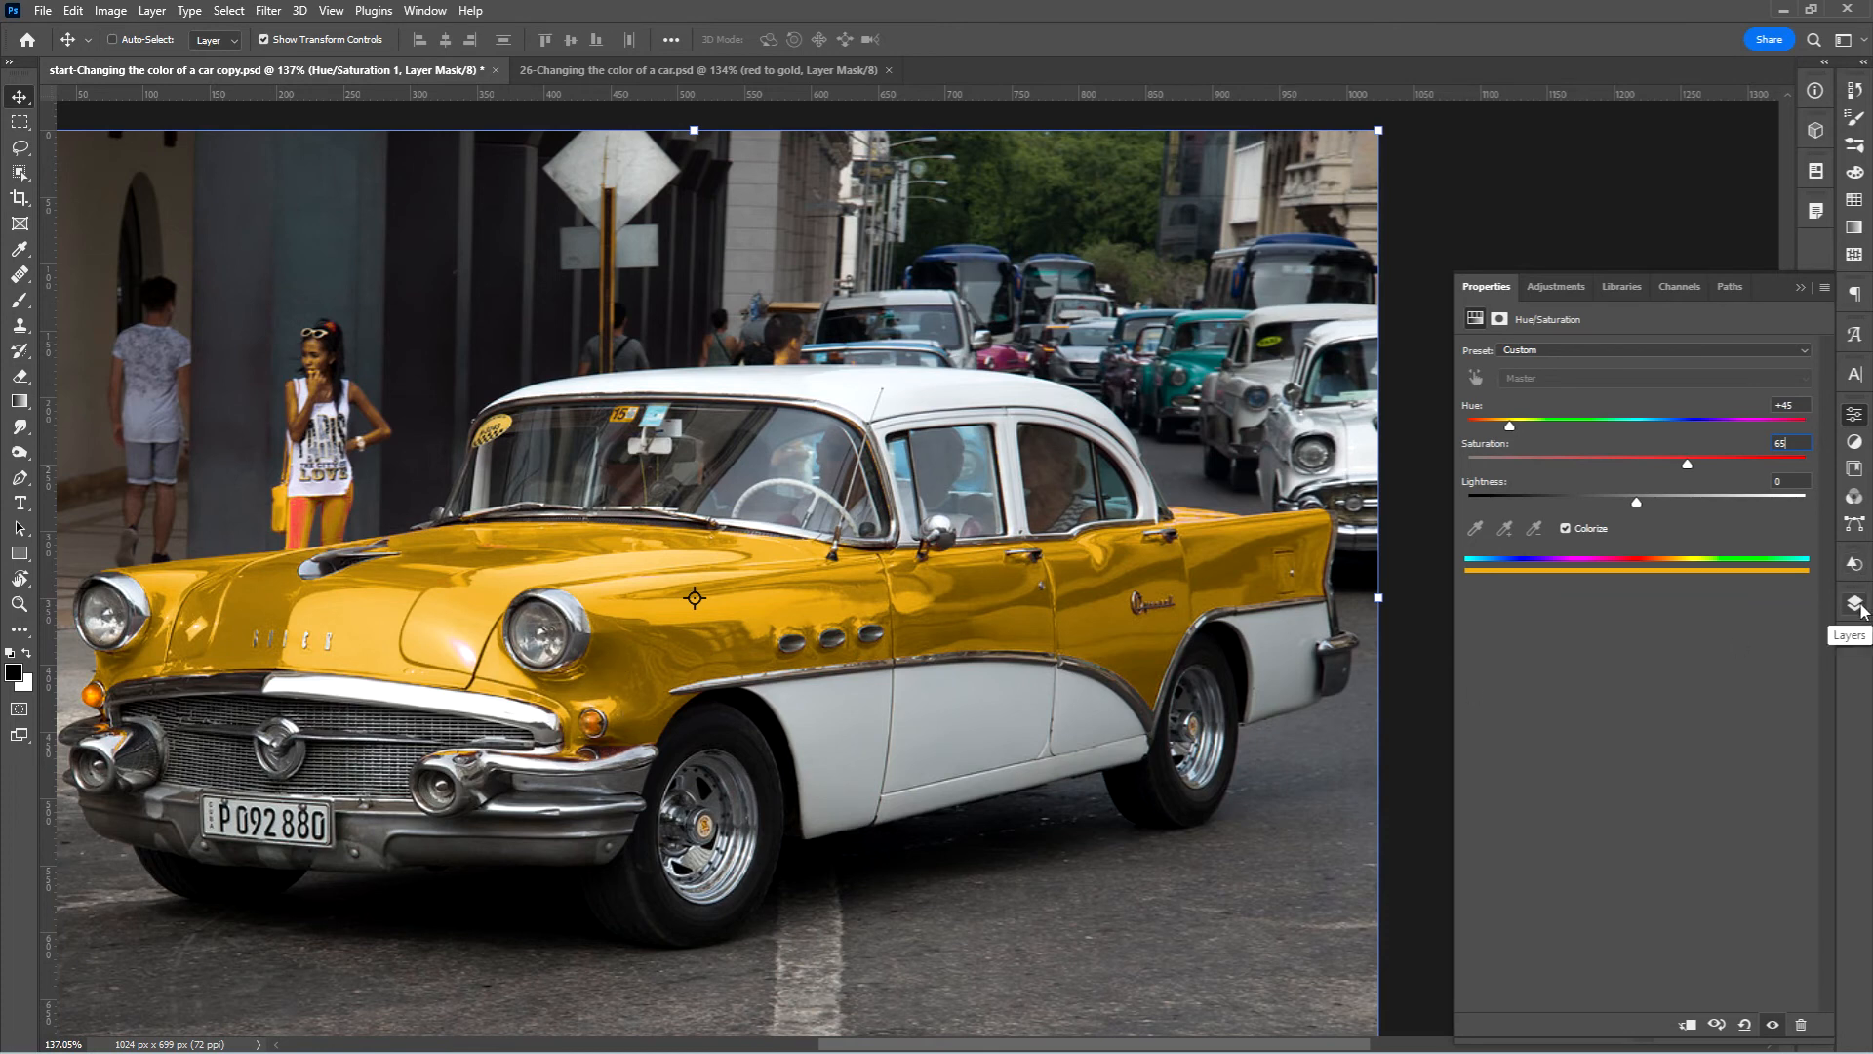
Set the blend mode of the masked Hue/Saturation layer to Hue
left_click(1857, 605)
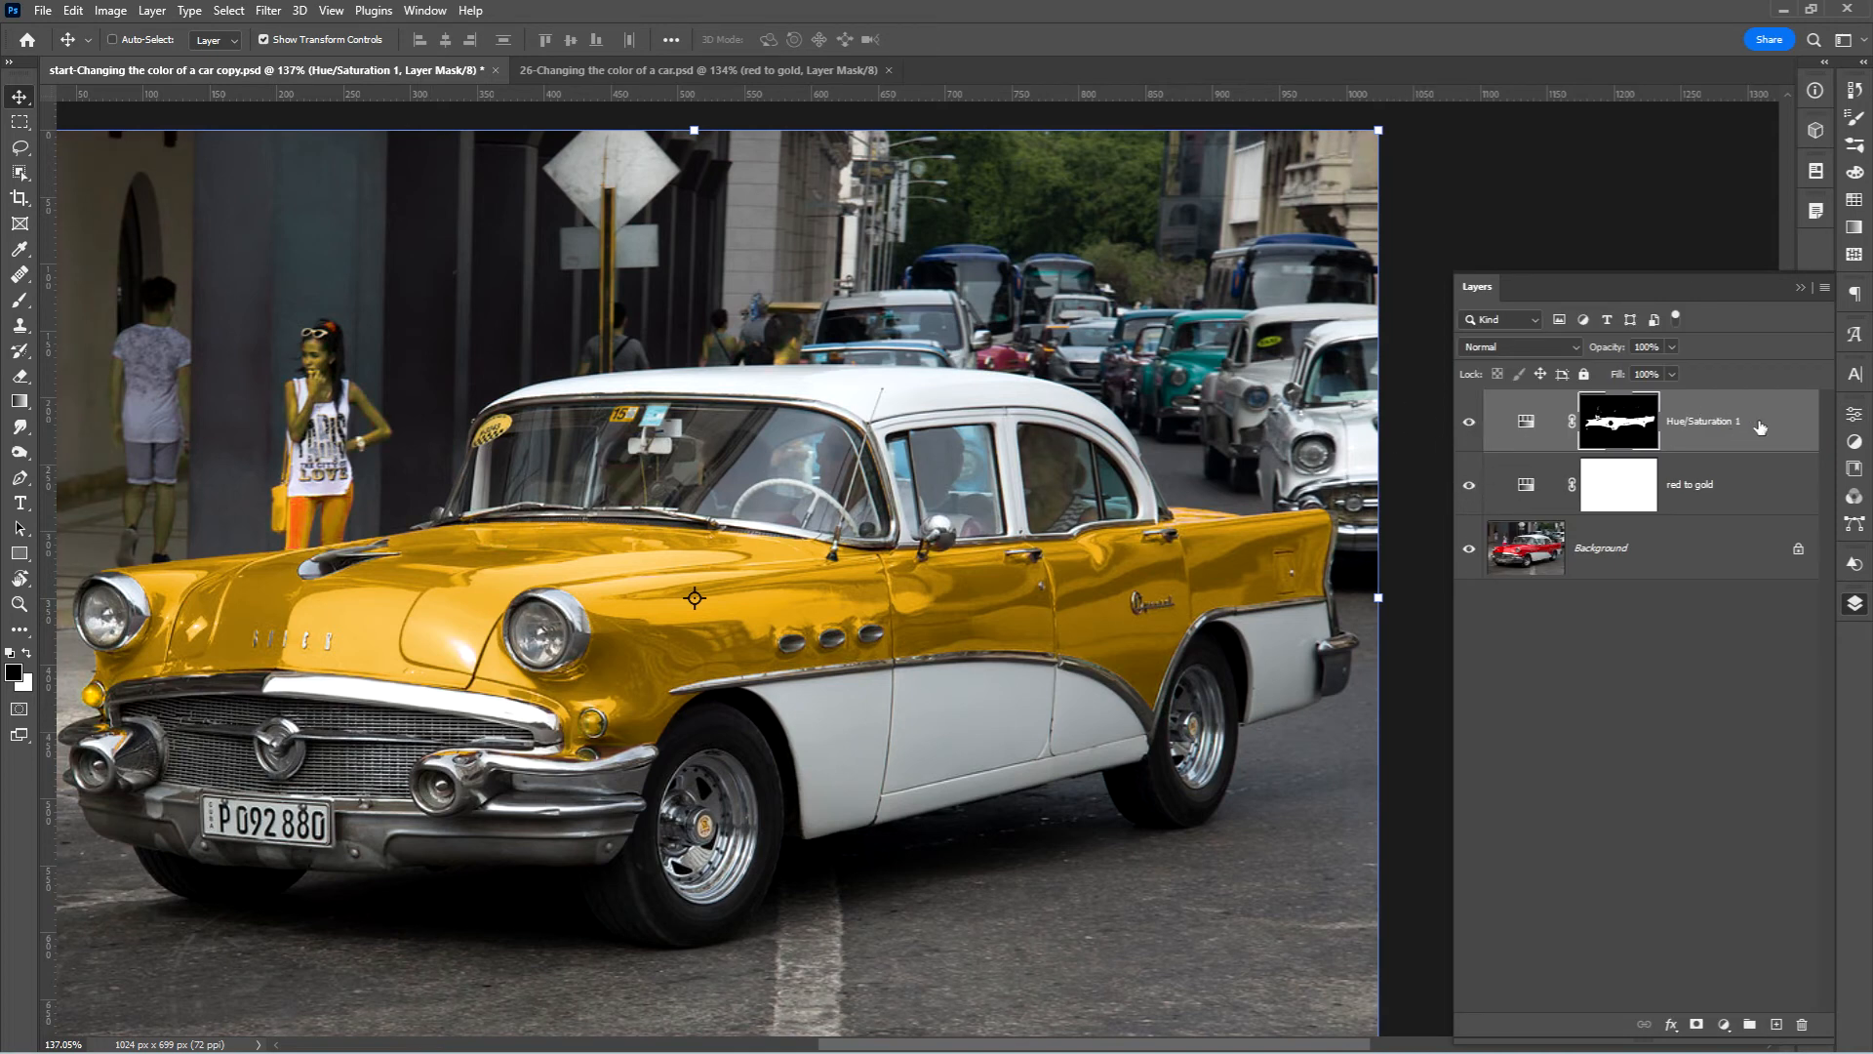
left_click(1578, 341)
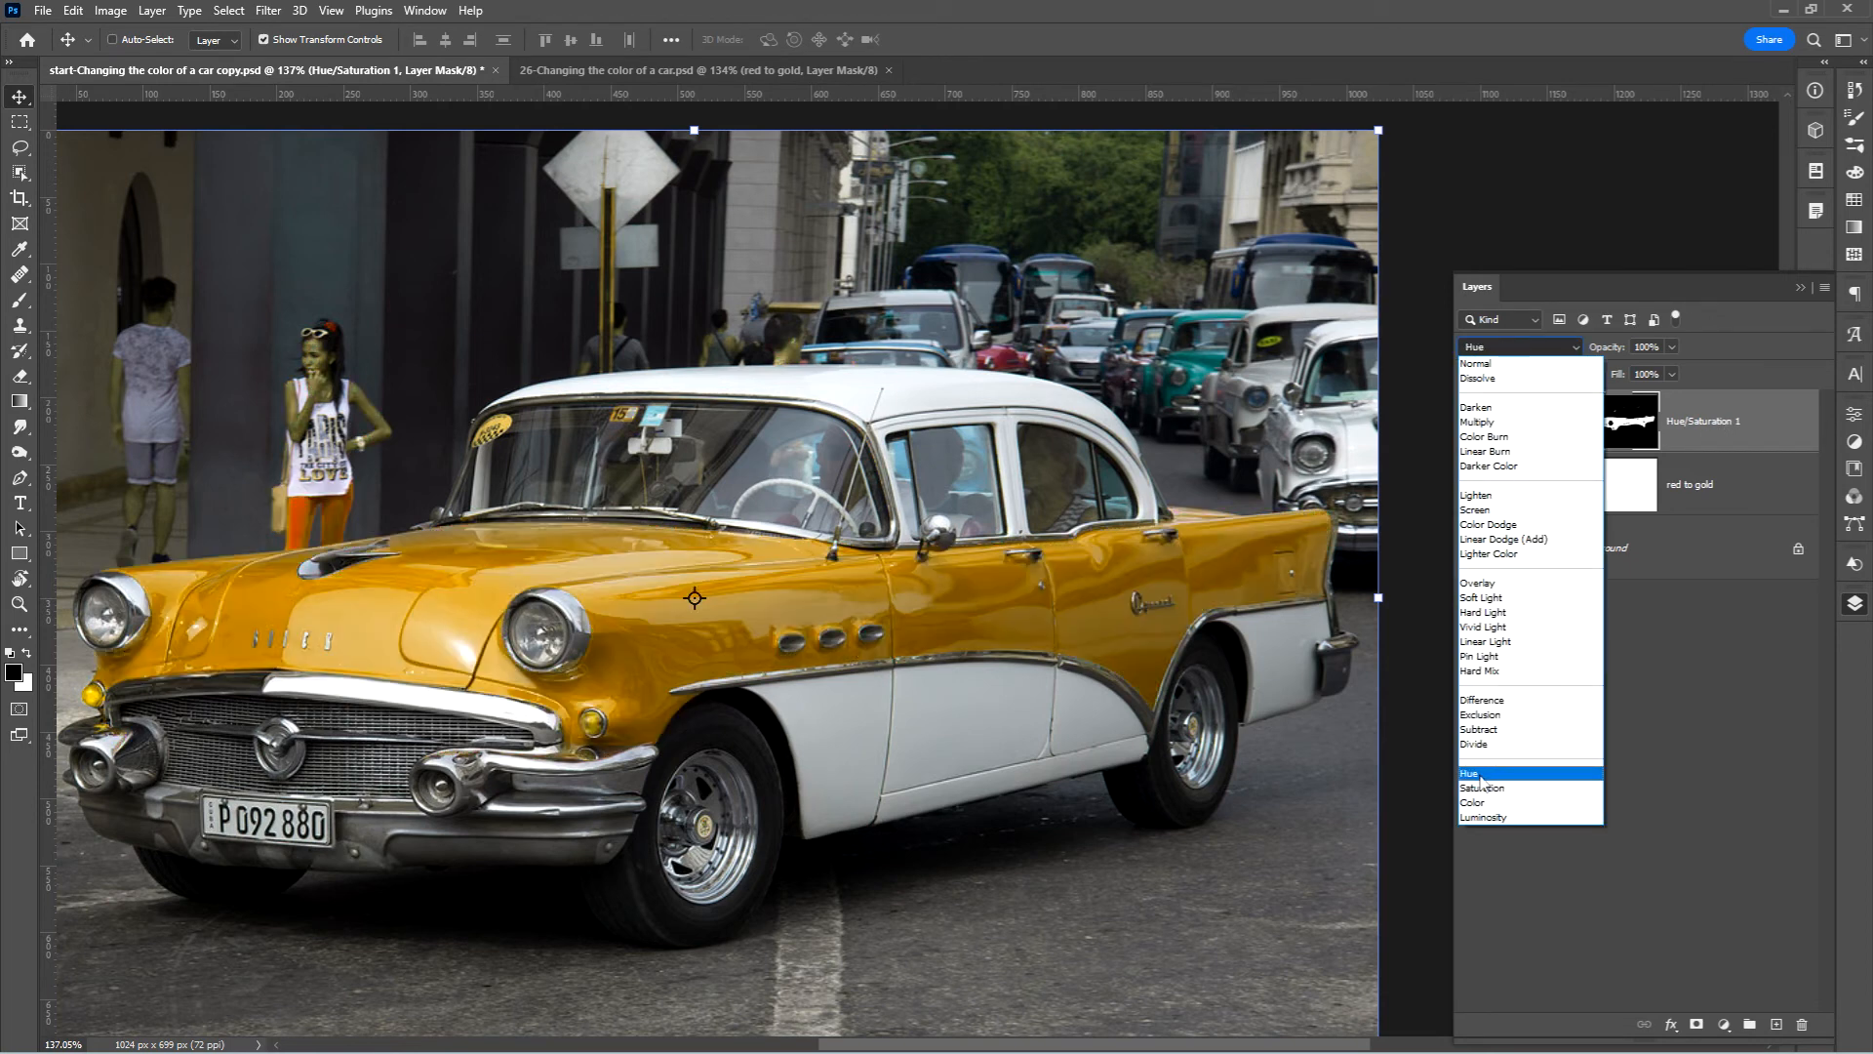
left_click(1480, 774)
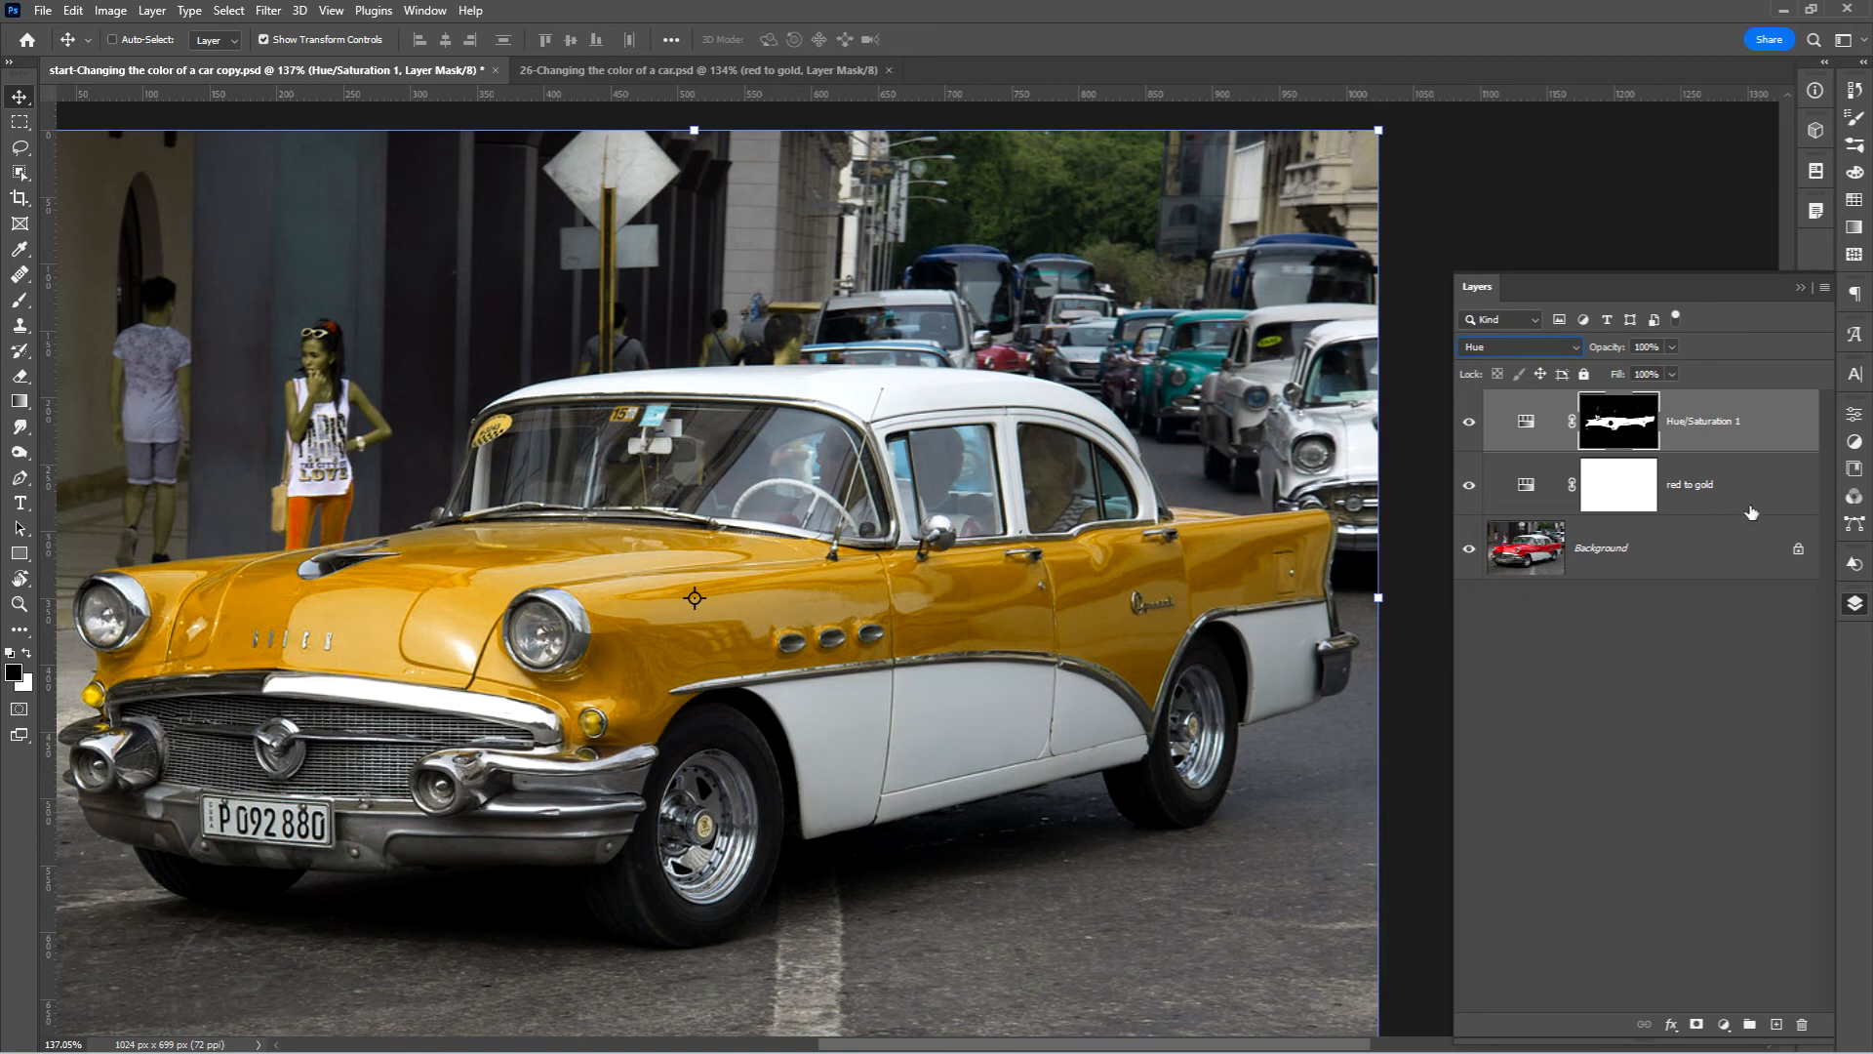
Hide the "red to gold" layer and show the image in full screen mode
left_click(1467, 488)
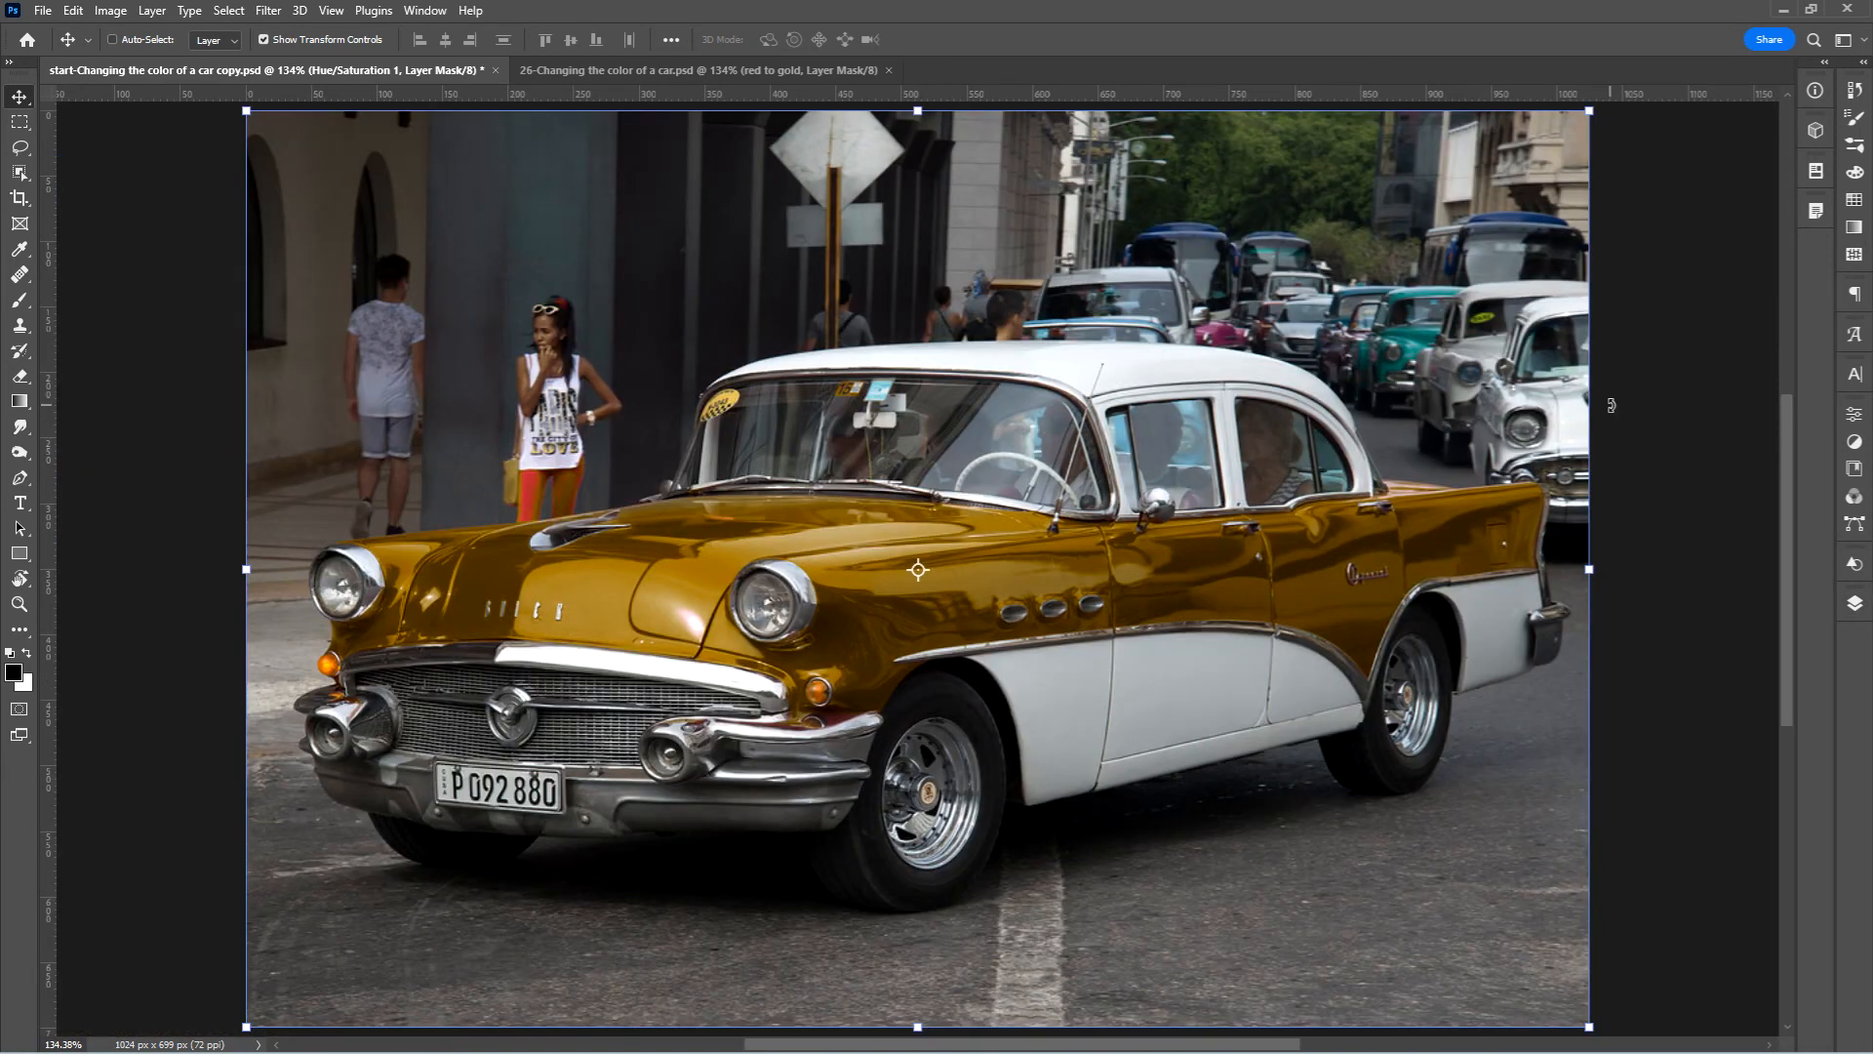
key("f")
key("f")
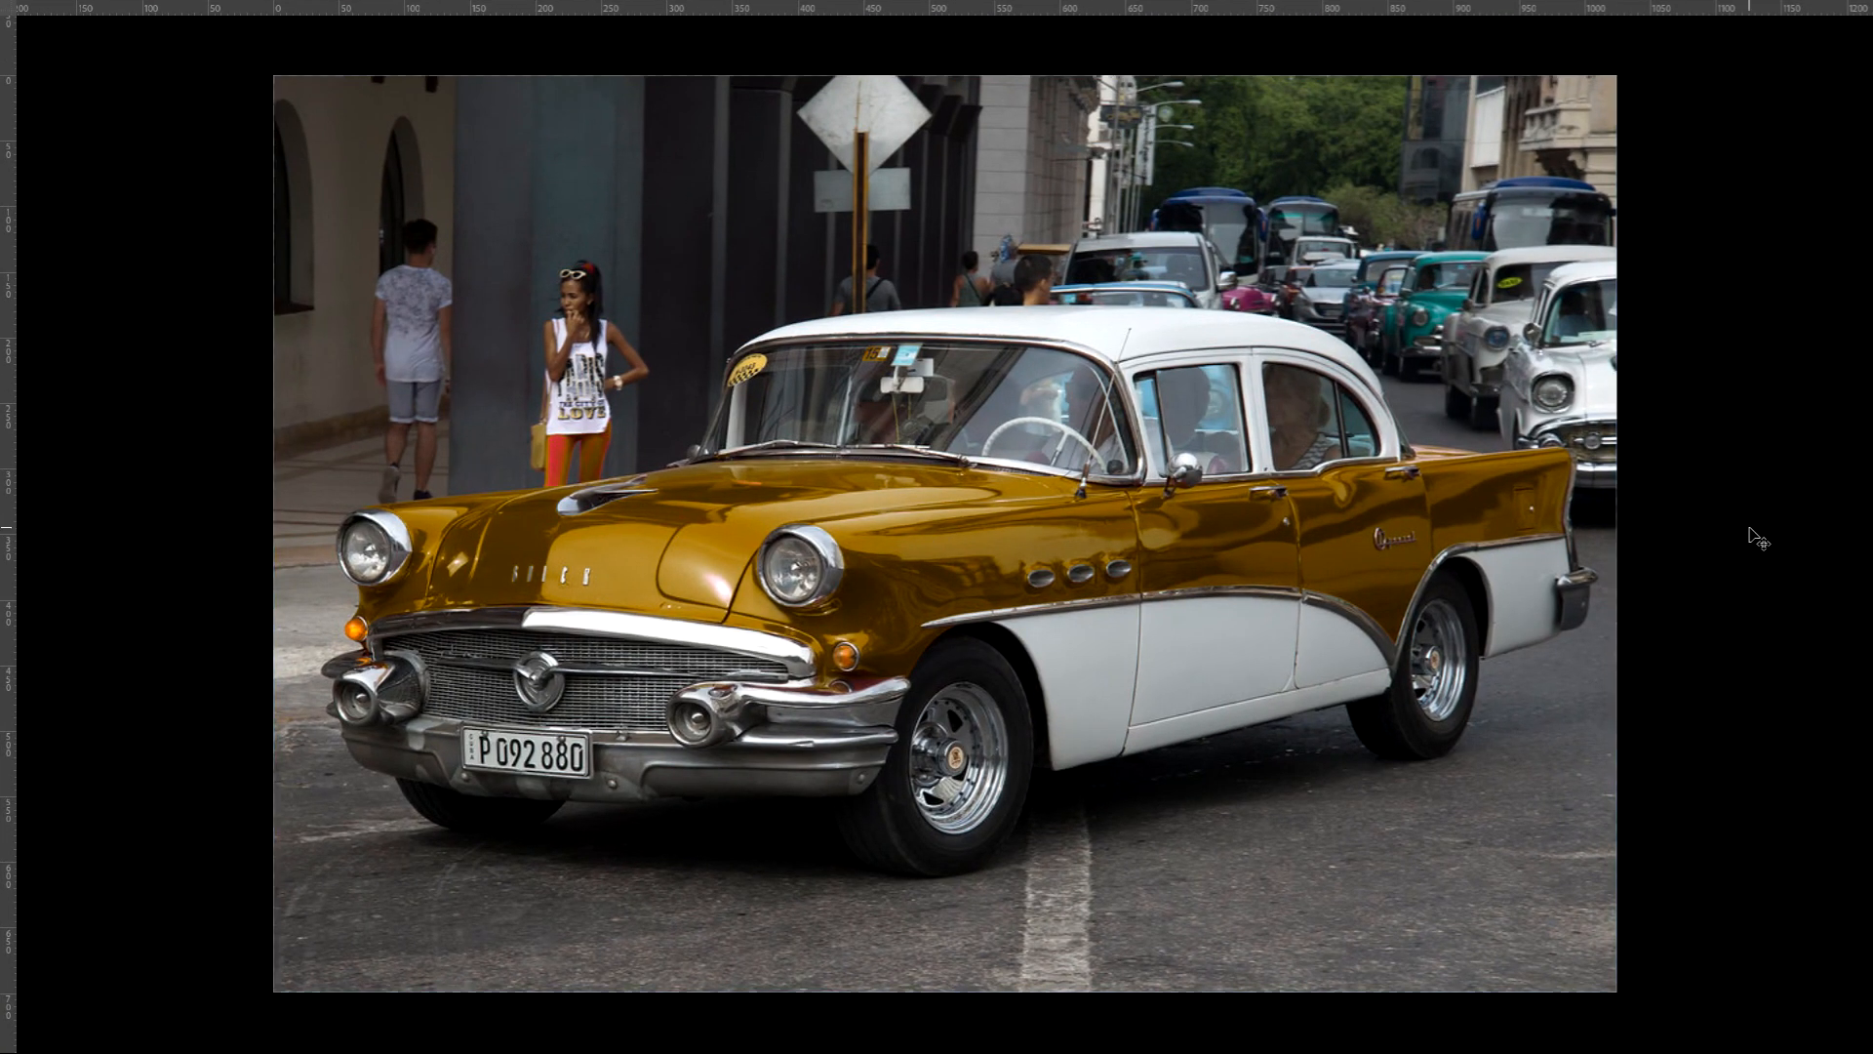